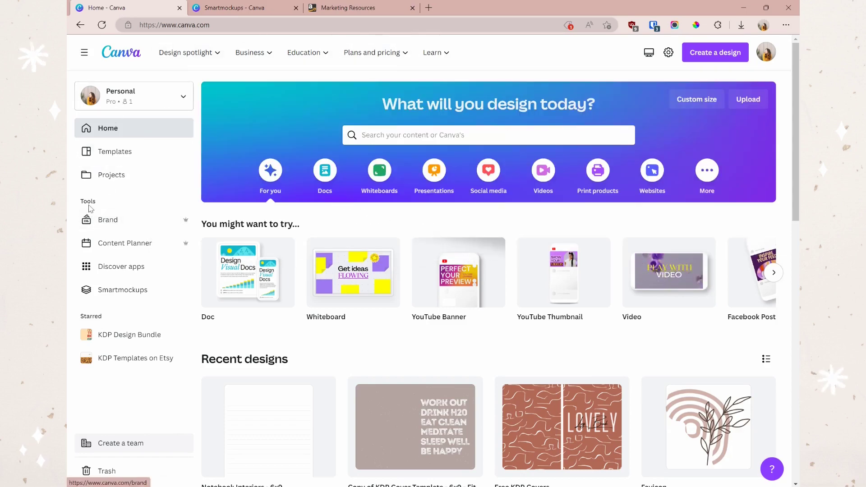
Open the Books collection among the print mockups in Smartmockups.
left_click(121, 297)
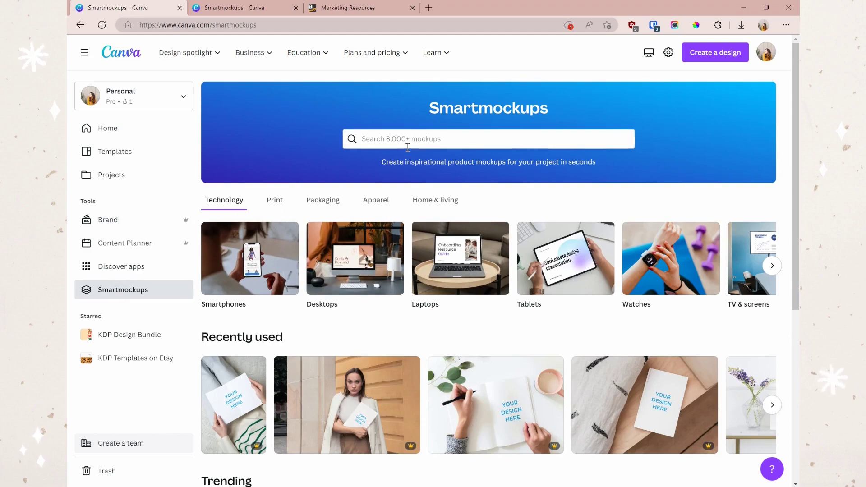
scroll(483, 296, "down", 5)
scroll(482, 297, "up", 5)
left_click(281, 201)
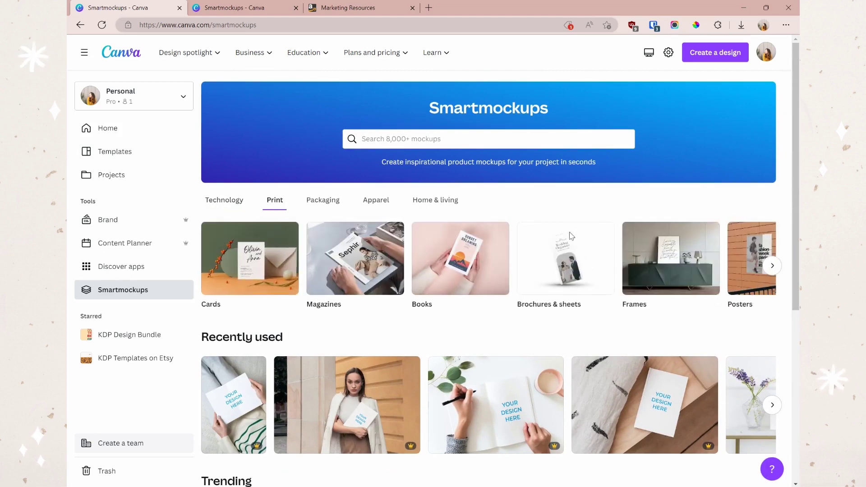
left_click(459, 251)
Browse the book mockup collection for a scene that suits the journal cover, comparing lifestyle, hand-held and plain-background options.
scroll(790, 230, "down", 20)
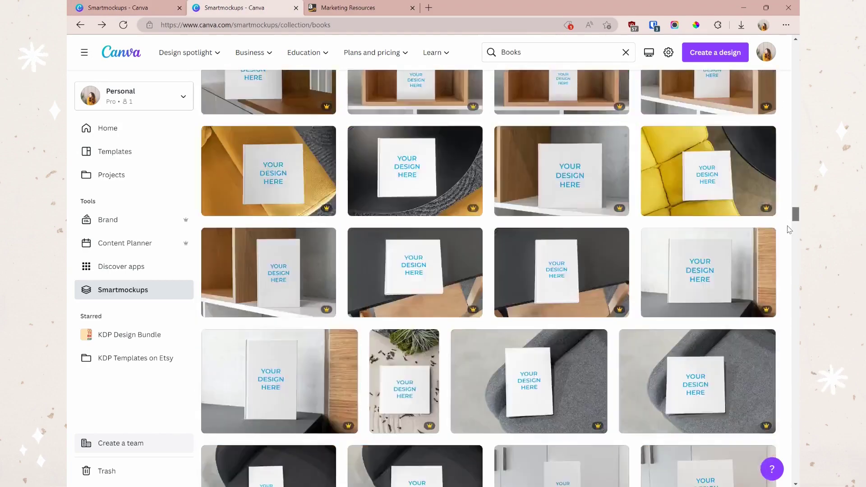
left_click_drag(796, 216, 799, 471)
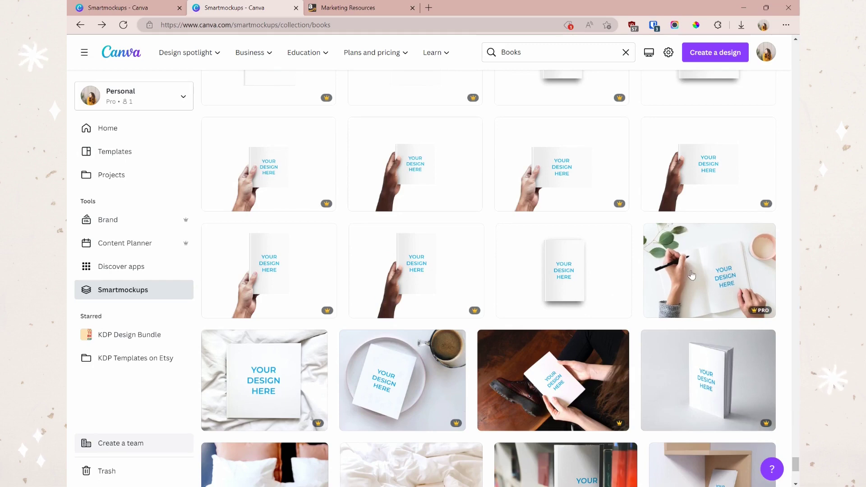
scroll(698, 269, "down", 3)
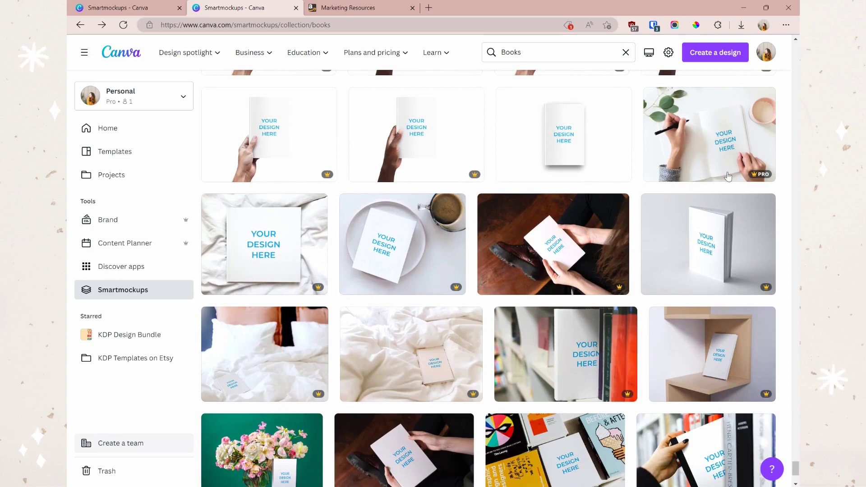
scroll(704, 165, "up", 10)
scroll(542, 259, "up", 10)
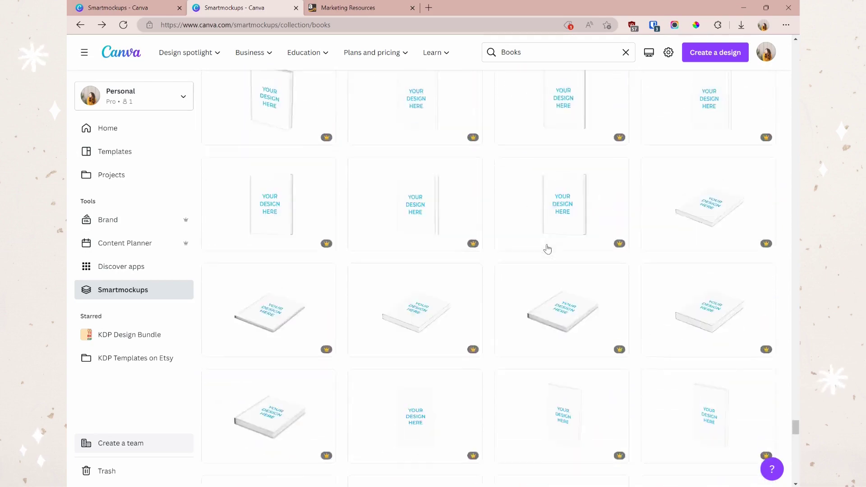
scroll(572, 210, "up", 10)
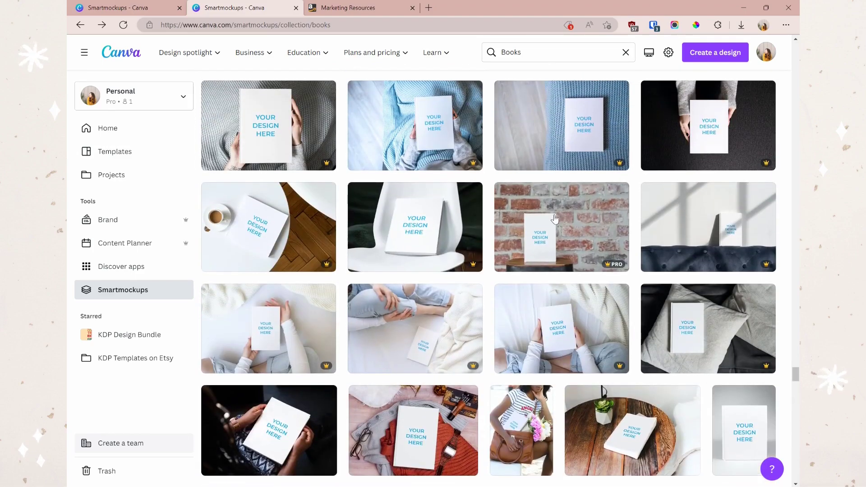
scroll(558, 212, "up", 3)
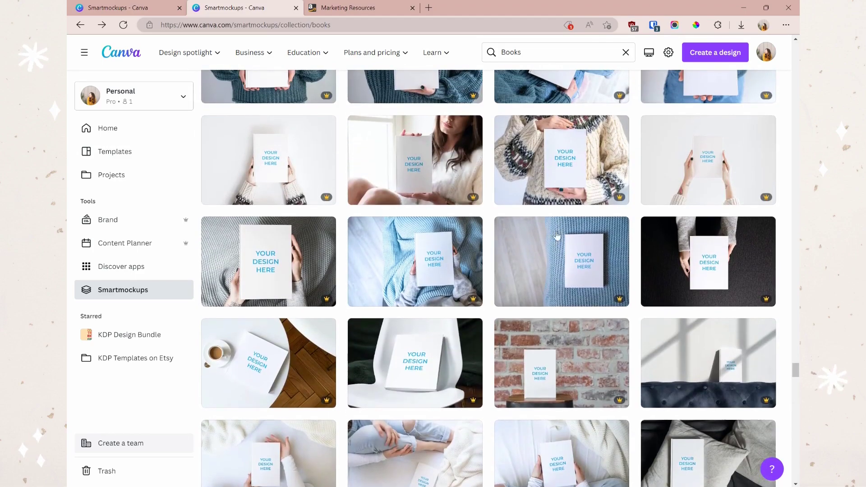
scroll(466, 337, "down", 2)
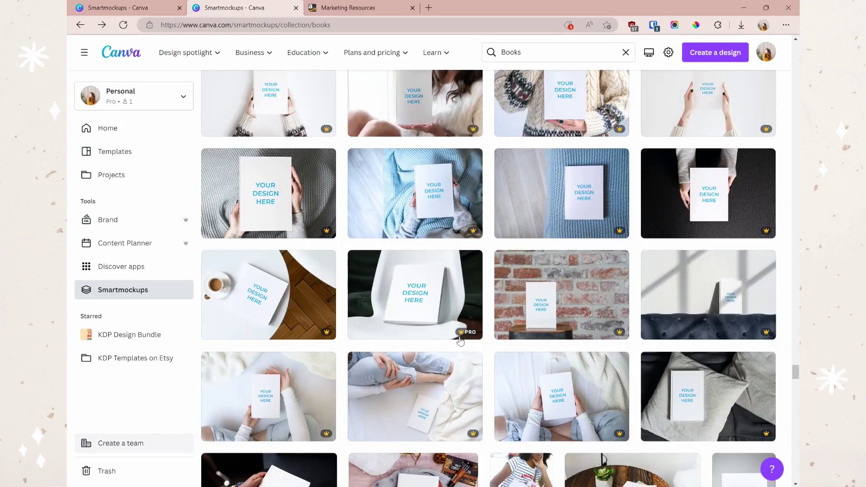
scroll(501, 304, "up", 5)
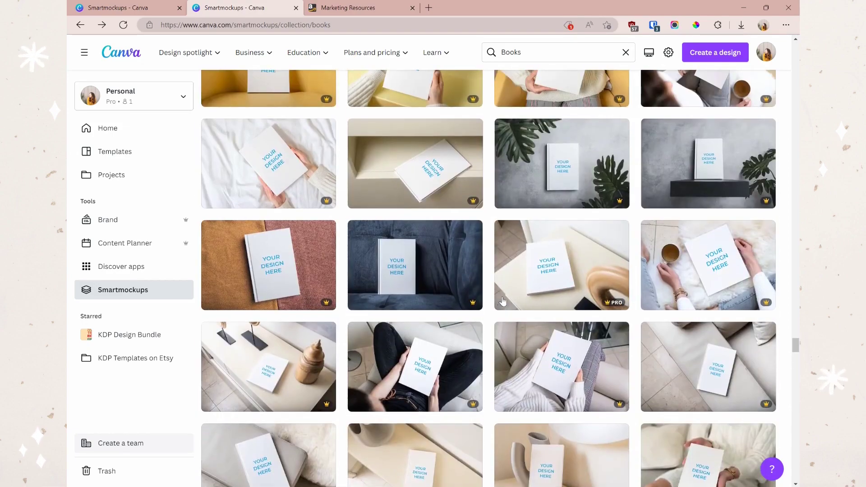
scroll(512, 227, "up", 5)
left_click_drag(798, 334, 796, 102)
scroll(732, 263, "down", 10)
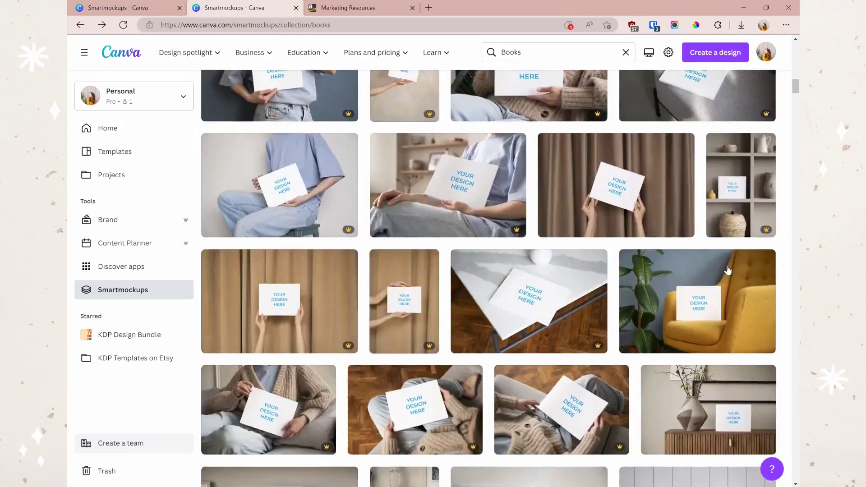
scroll(664, 224, "down", 2)
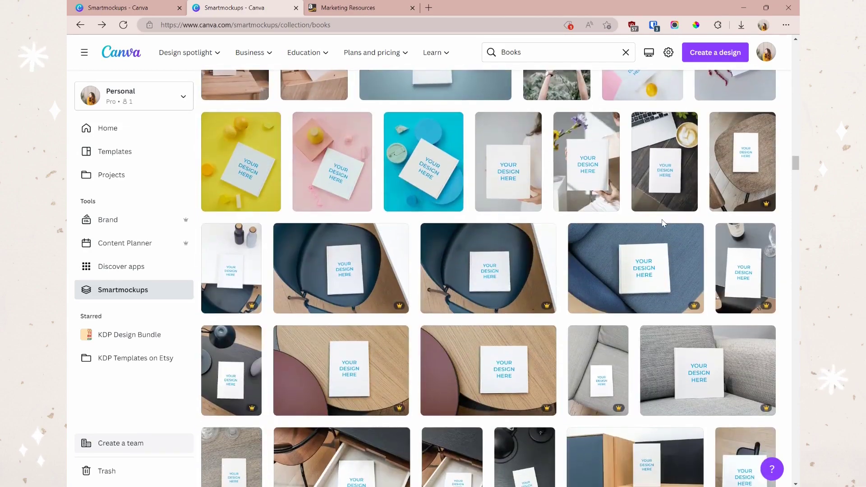
scroll(663, 224, "down", 15)
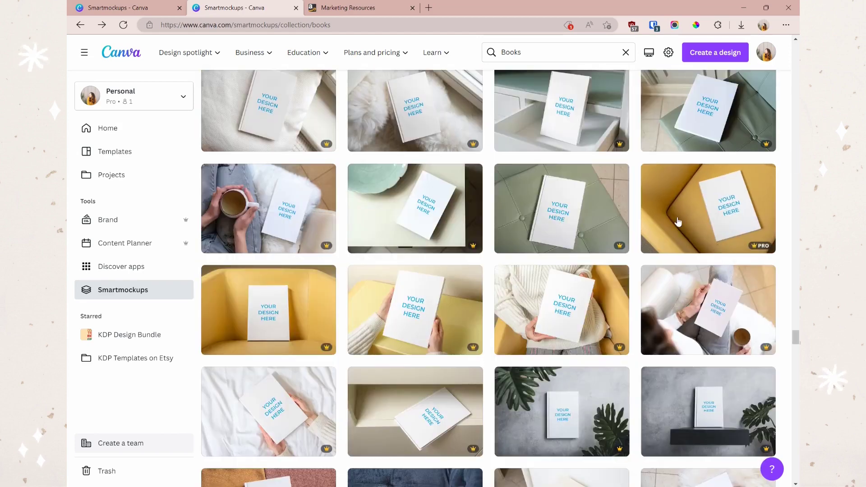
scroll(666, 208, "down", 5)
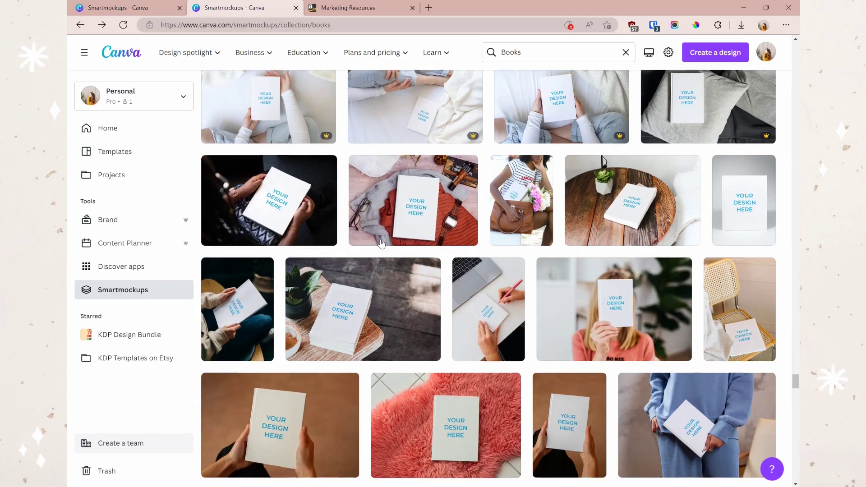
scroll(588, 234, "down", 3)
scroll(588, 234, "down", 3)
scroll(582, 215, "down", 6)
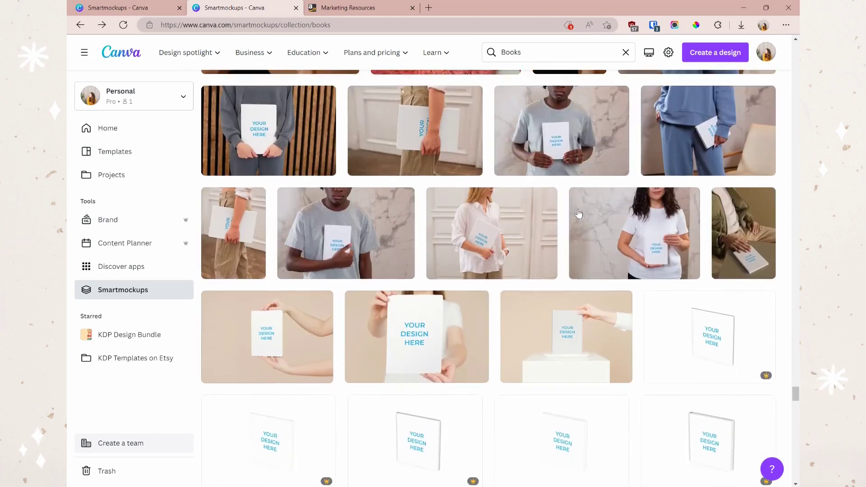
scroll(579, 209, "up", 7)
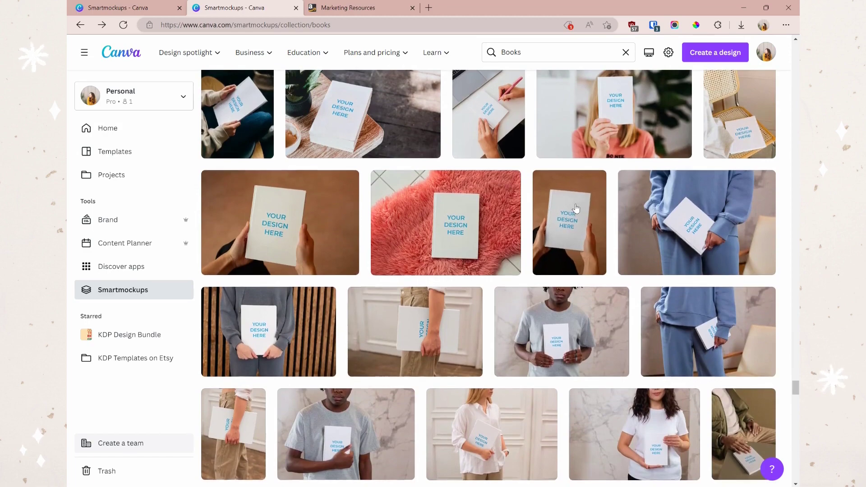
scroll(576, 206, "up", 3)
scroll(564, 241, "up", 8)
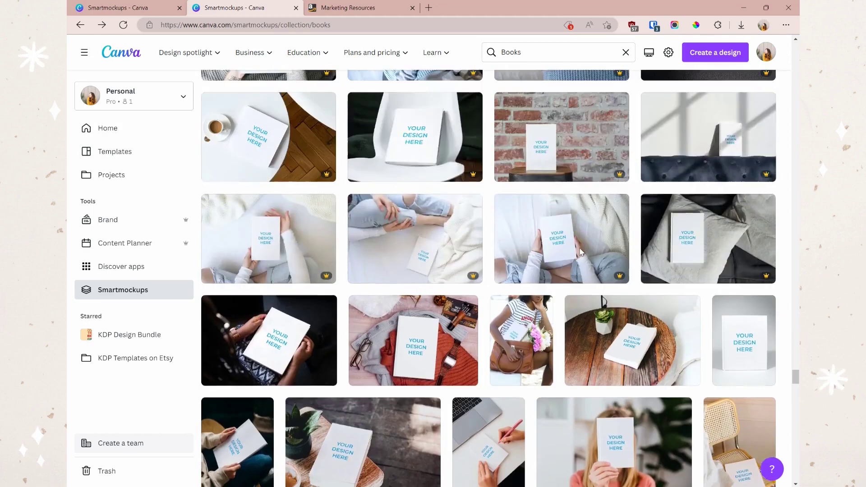
Choose the mockup of a book on a white chair and apply page 7 of the Free KDP Covers design to it.
left_click(417, 269)
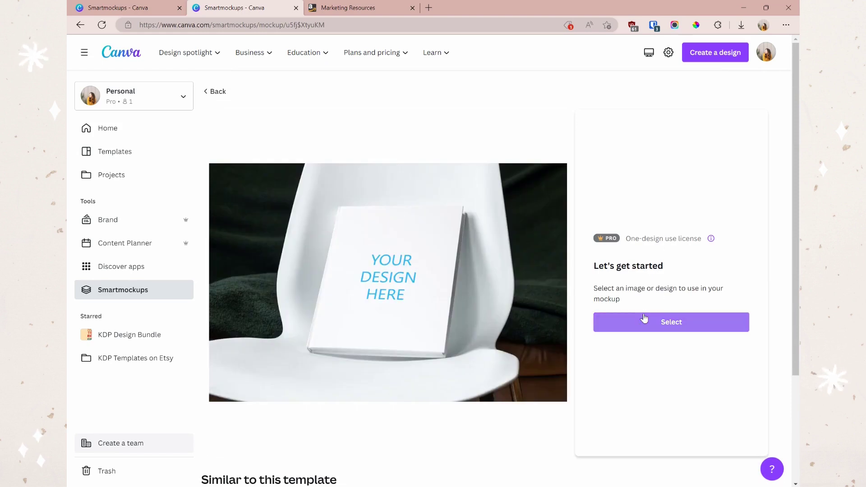
left_click(643, 322)
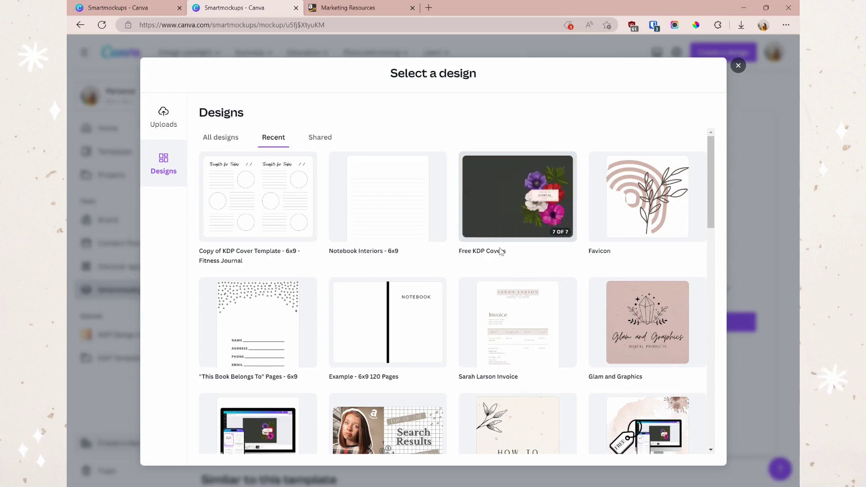
left_click(538, 200)
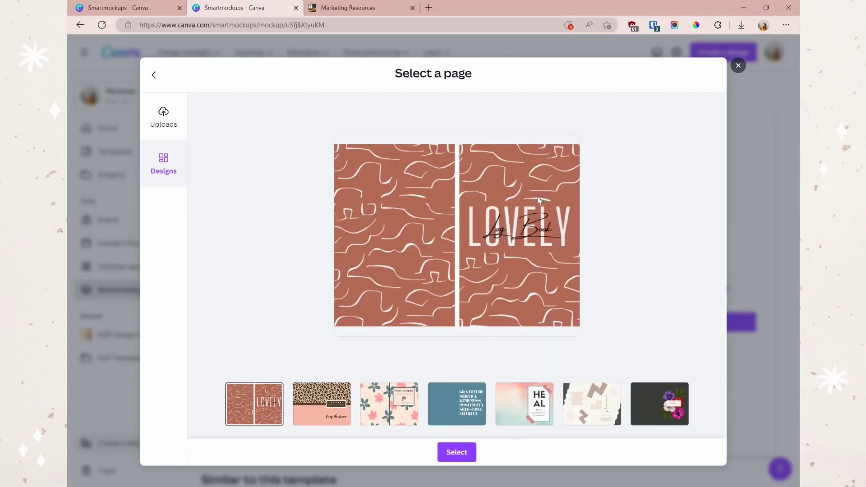
left_click(659, 415)
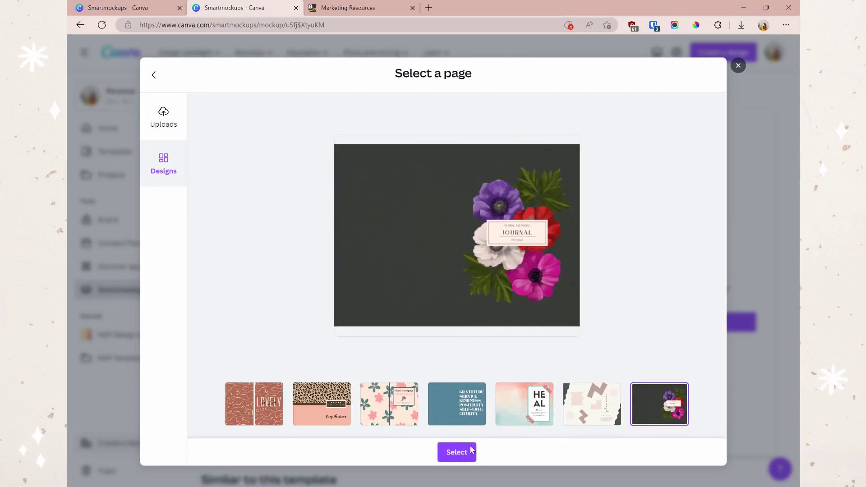
left_click(471, 450)
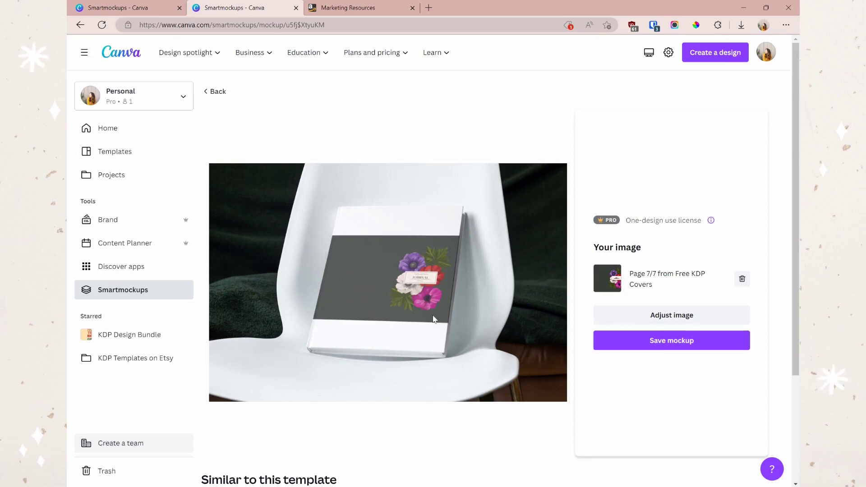
Set the cover's image sizing to Fill and shift it sideways so the floral front cover sits in the mockup area.
left_click(621, 312)
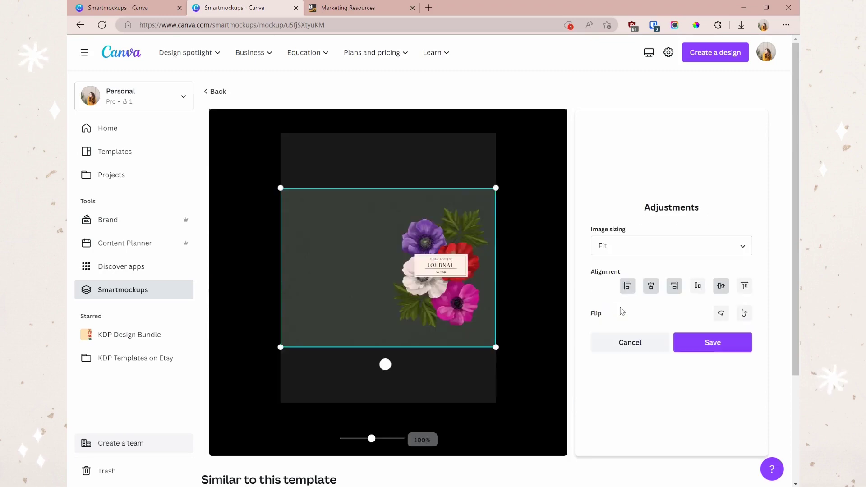
left_click(627, 247)
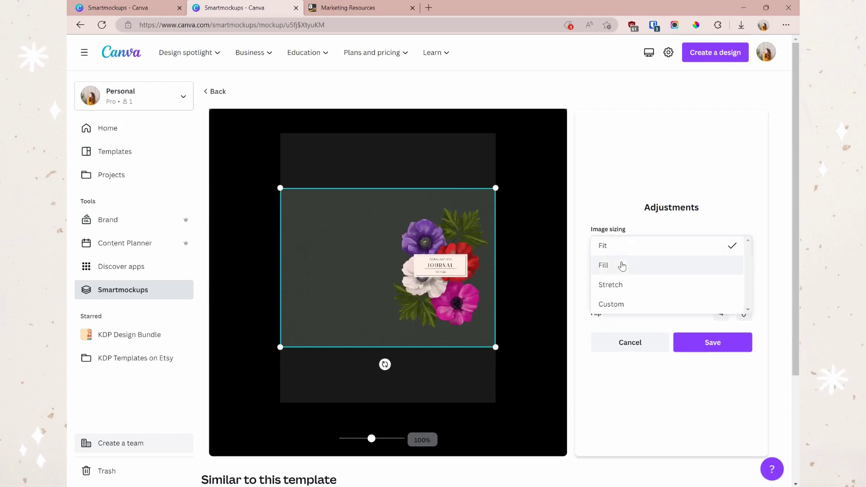
left_click(624, 265)
left_click_drag(441, 277, 361, 276)
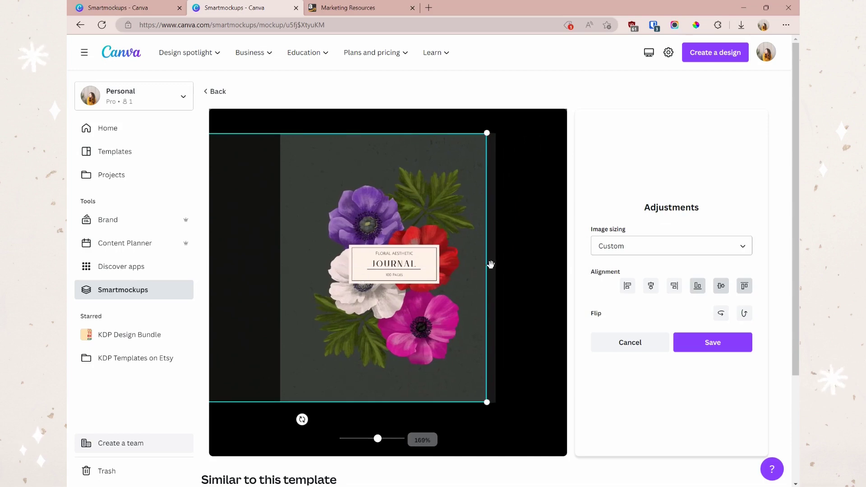
Enlarge the cover image to about 195%, reposition it so the floral artwork is centred on the book, and save the adjustments.
left_click_drag(491, 265, 496, 265)
left_click_drag(442, 257, 435, 255)
mouse_move(491, 265)
left_mouse_down()
mouse_move(451, 255)
mouse_move(495, 252)
left_mouse_up()
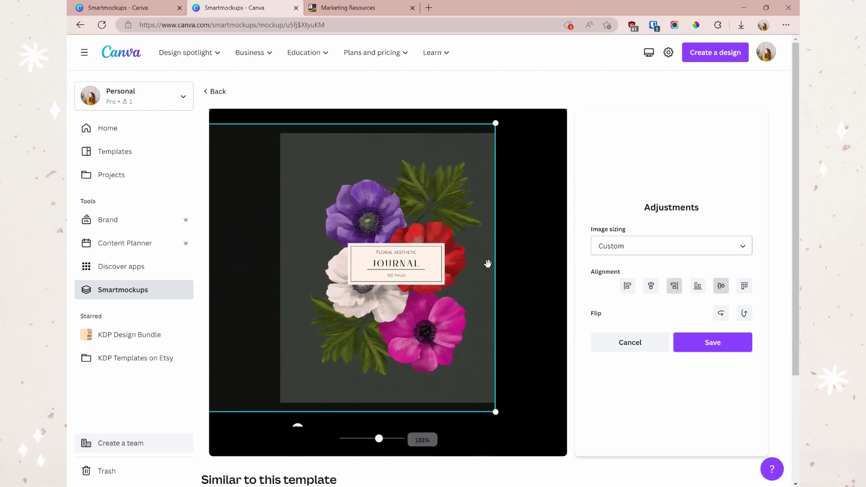
left_click_drag(368, 278, 358, 278)
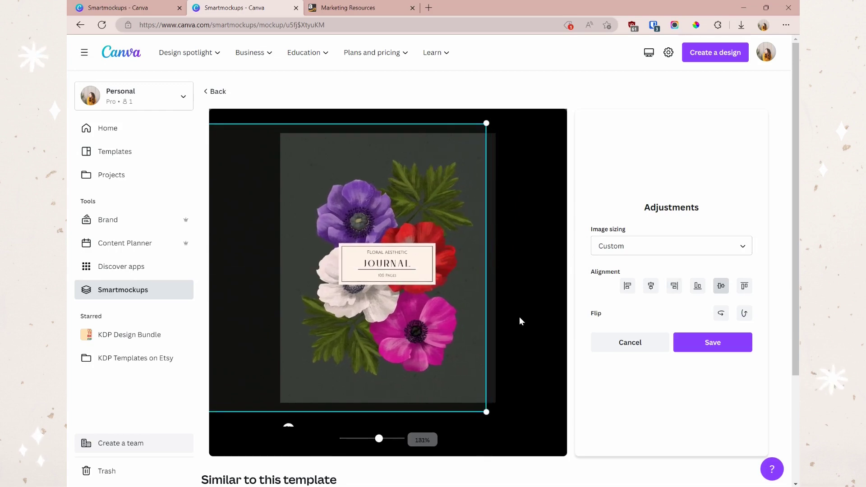
left_click_drag(486, 413, 496, 420)
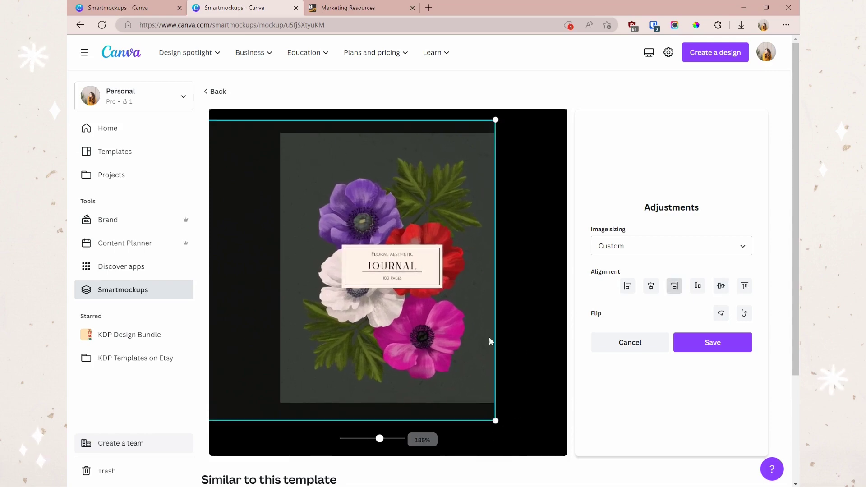
left_click_drag(456, 316, 445, 307)
left_click_drag(484, 412, 488, 414)
left_click_drag(445, 357, 463, 356)
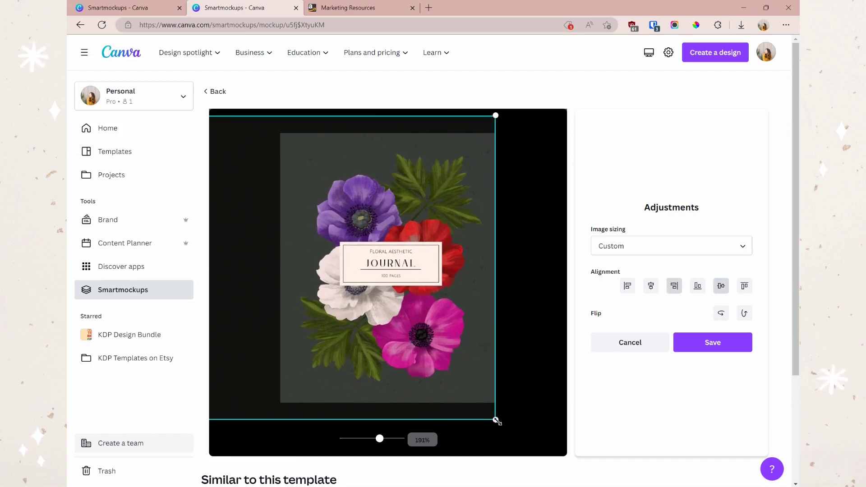
left_click_drag(497, 421, 499, 425)
left_click_drag(459, 360, 451, 354)
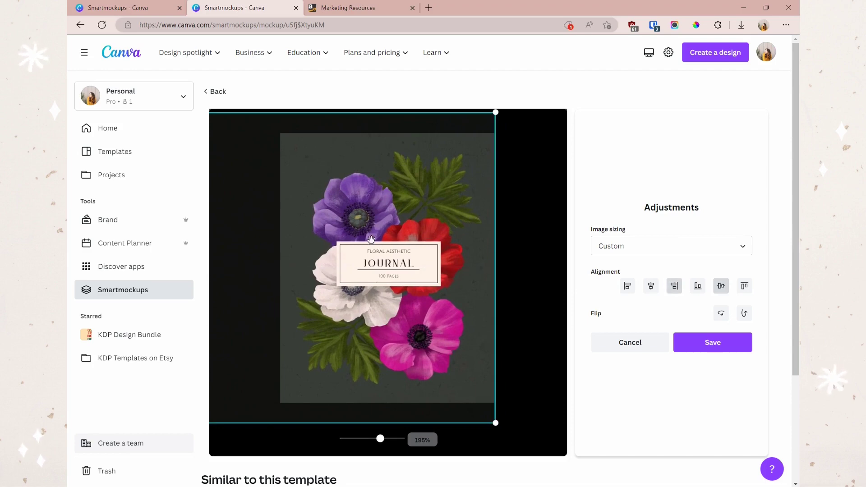
left_click(734, 348)
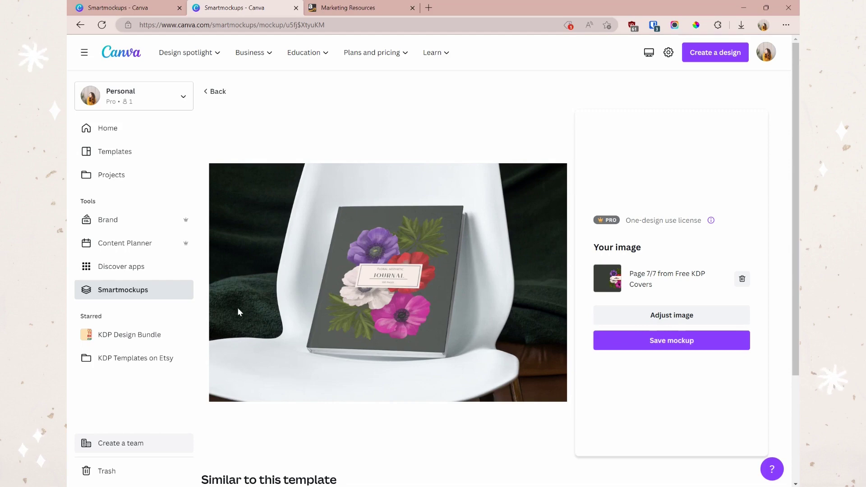
Save the finished mockup as a downloaded image and return to the Books mockup collection.
left_click(720, 341)
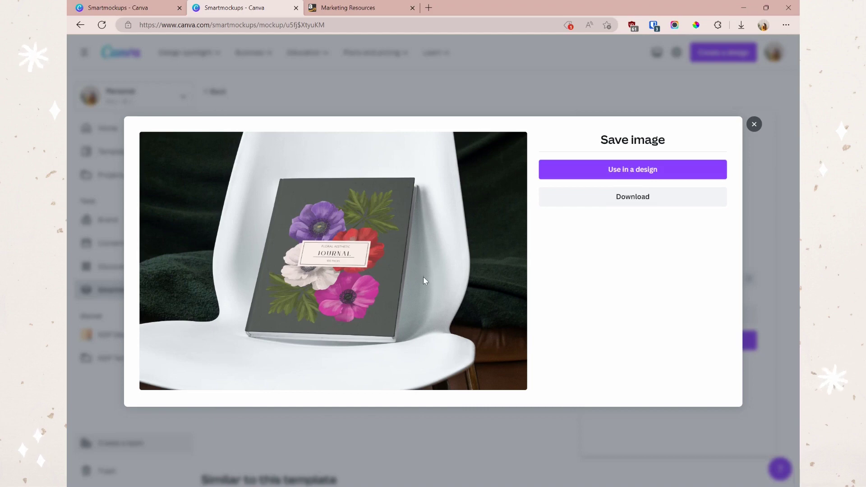
left_click(601, 196)
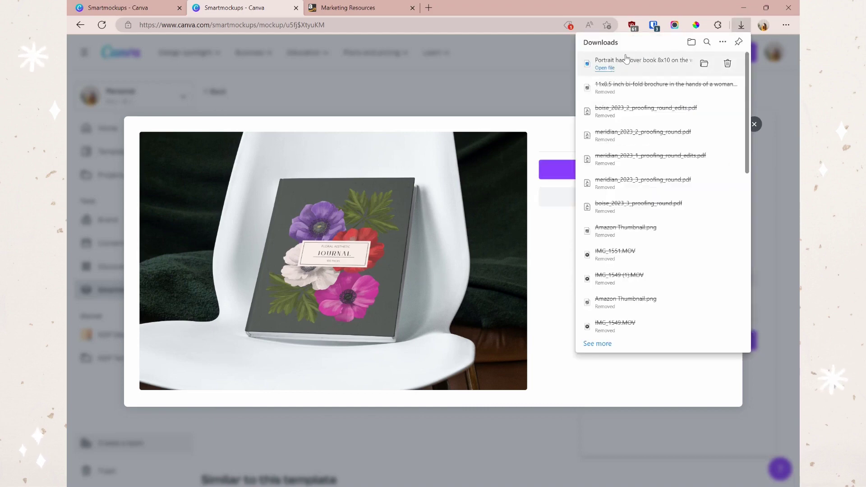
left_click(462, 326)
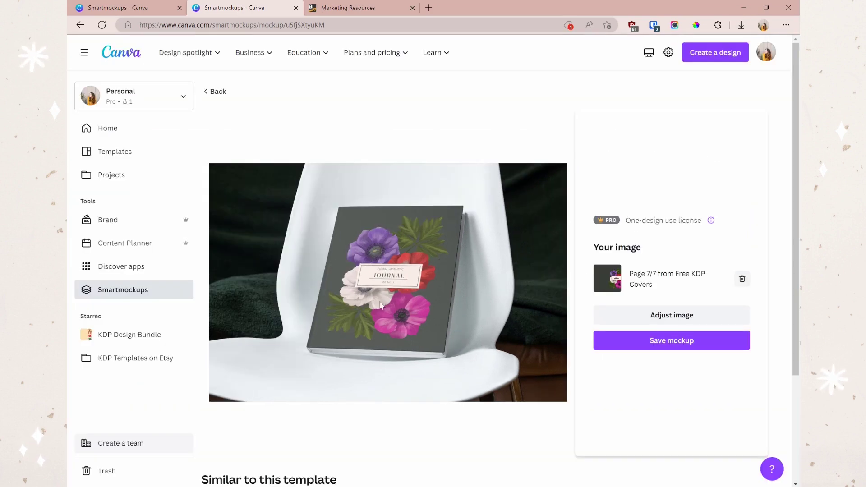
left_click(161, 10)
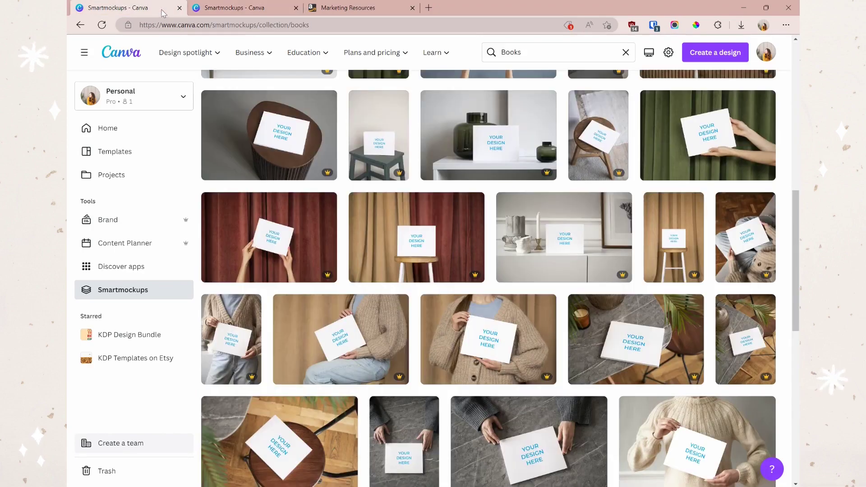
Look through the Books mockups, return to the Smartmockups overview and review the Print categories.
scroll(539, 389, "up", 10)
scroll(651, 317, "down", 8)
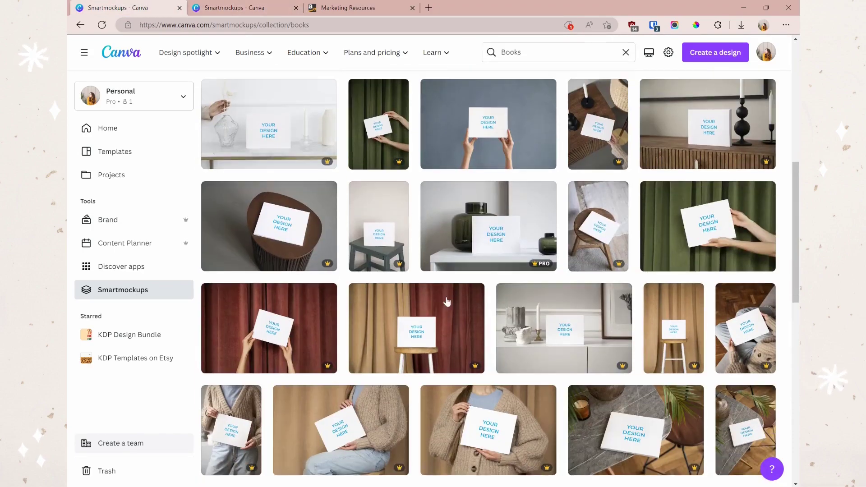
scroll(652, 317, "up", 8)
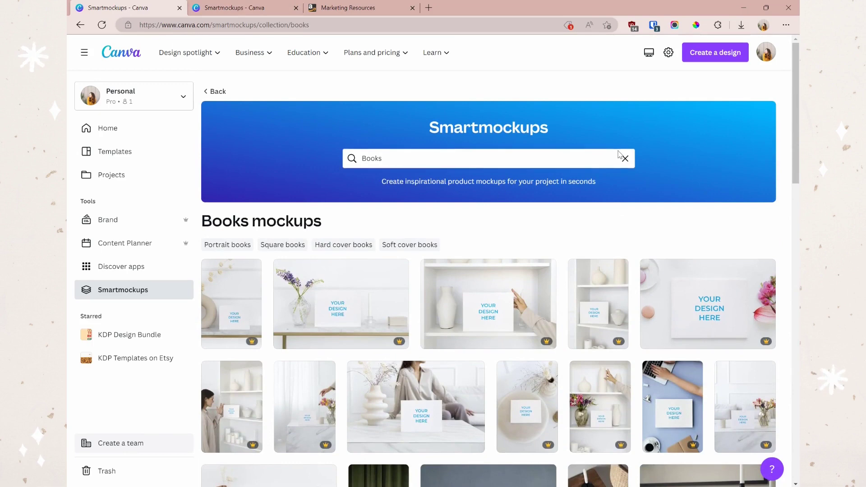
left_click(218, 91)
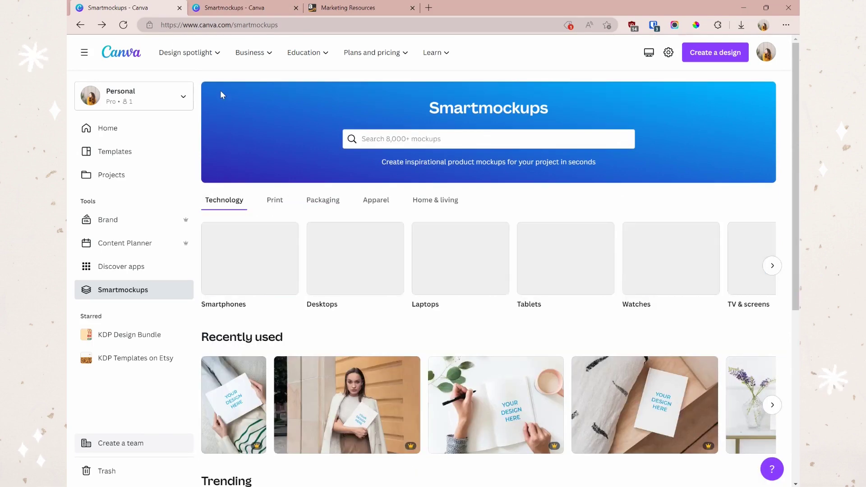
left_click(275, 201)
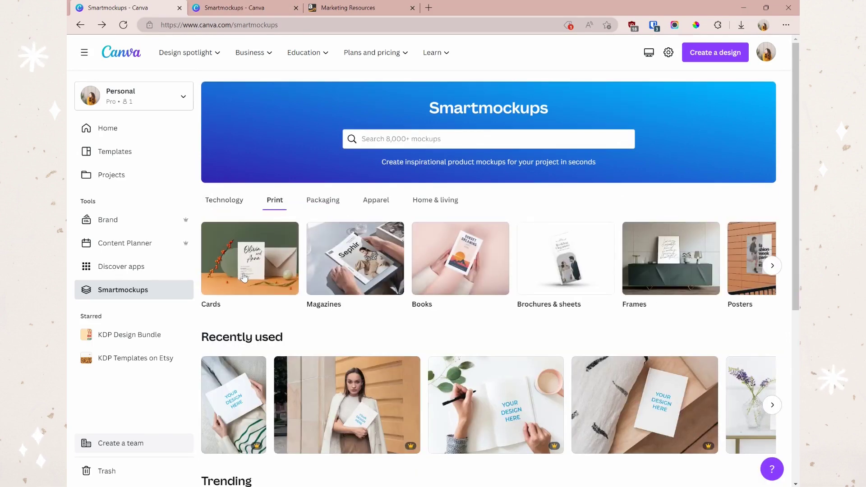
left_click(772, 266)
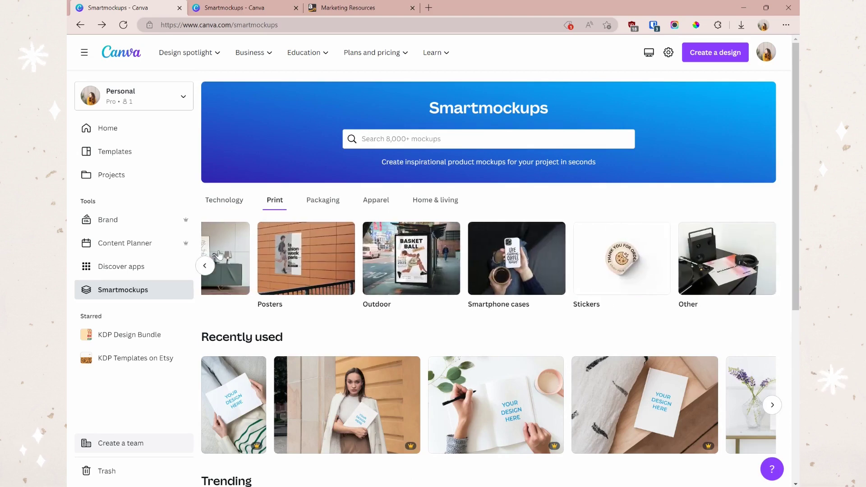
left_click(206, 266)
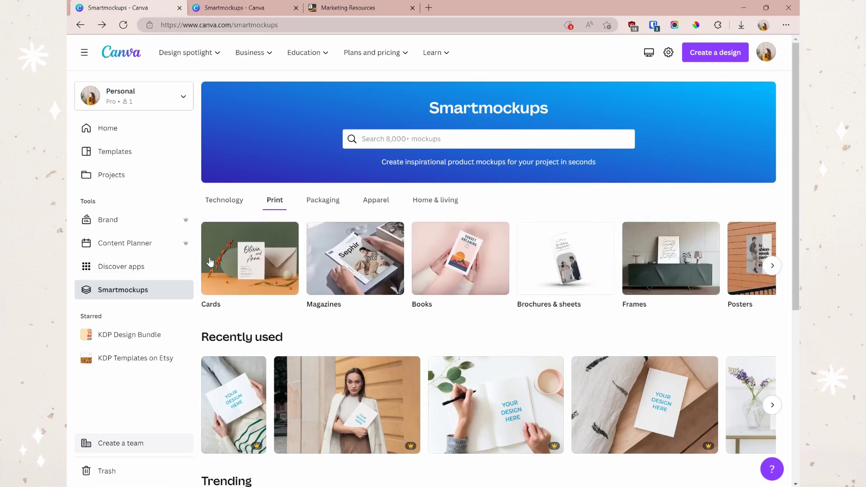
Browse the Magazines mockup collection for suitable interior-page mockups and return to the Smartmockups overview.
left_click(348, 263)
scroll(545, 264, "down", 3)
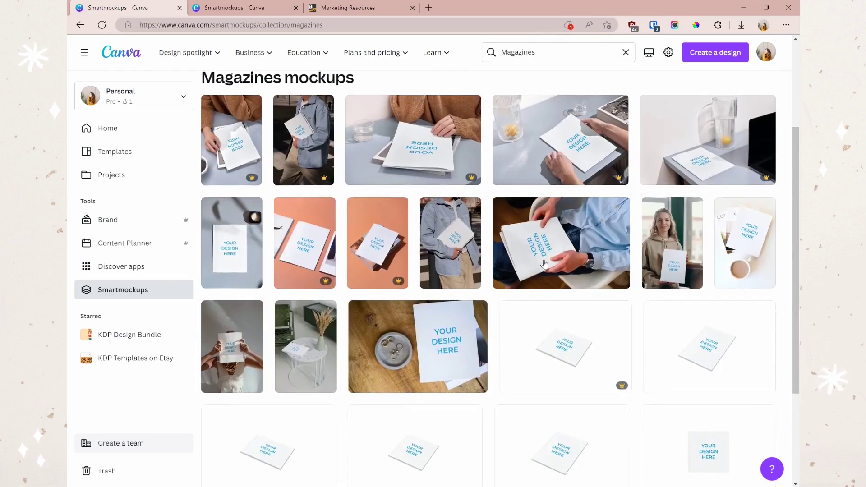
scroll(545, 264, "down", 8)
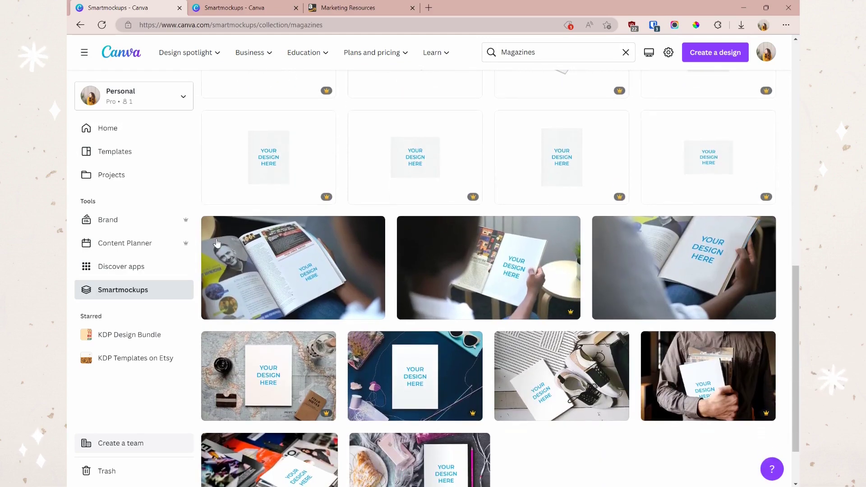
scroll(212, 172, "up", 12)
left_click(209, 92)
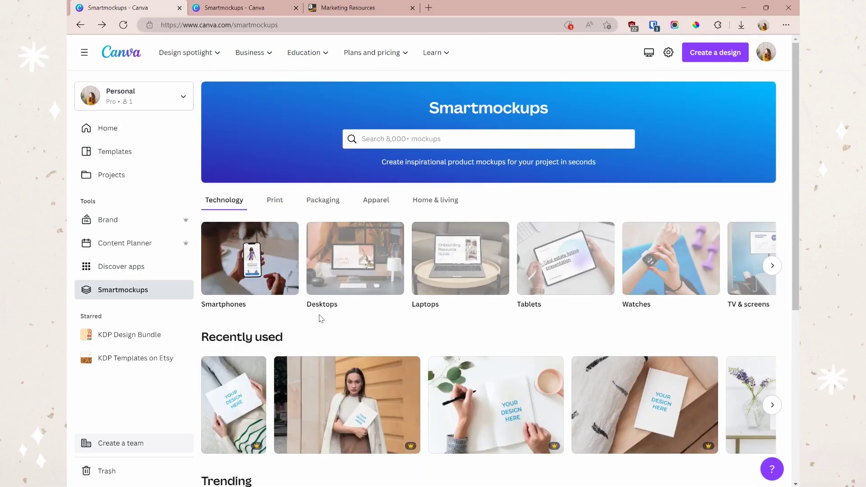
Browse the Cards mockup collection in the Print category and return to the Smartmockups overview.
left_click(274, 199)
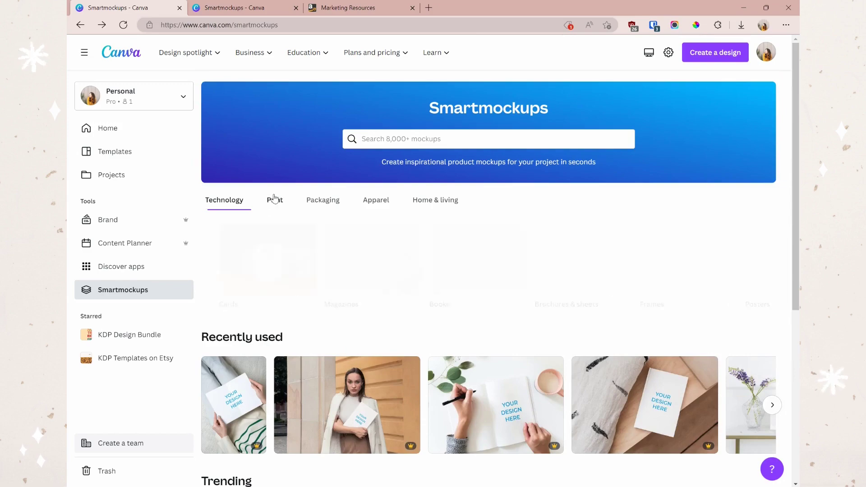
left_click(237, 260)
scroll(476, 238, "down", 2)
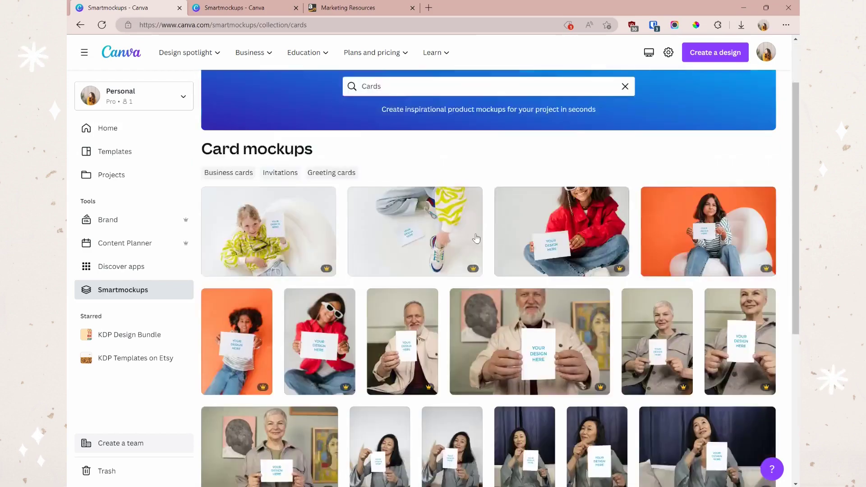
scroll(476, 238, "down", 10)
scroll(322, 185, "up", 12)
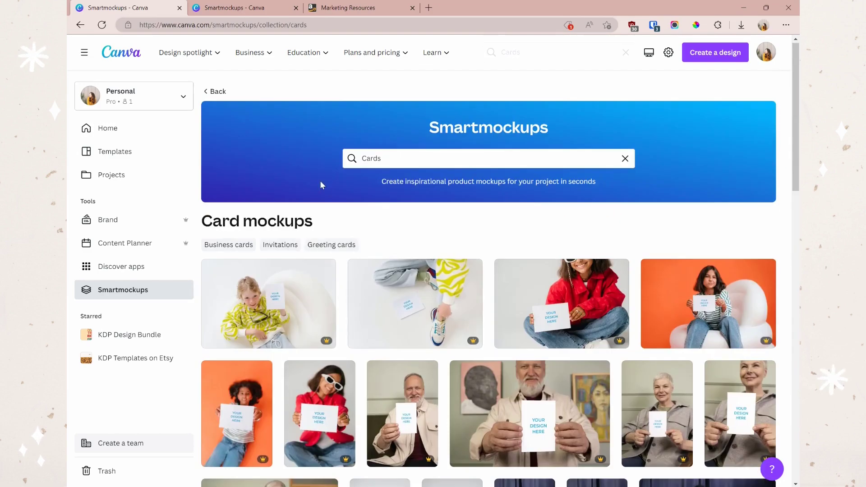
left_click(213, 92)
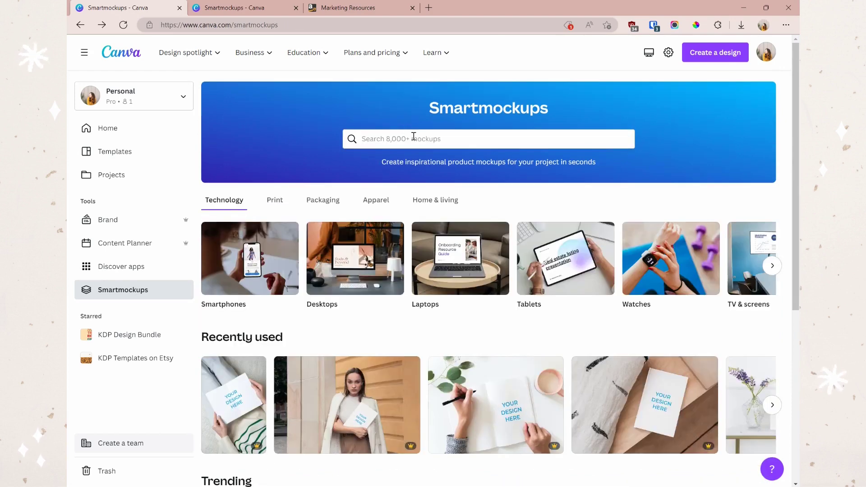
Search the mockups for "paper" and open the suggested Papers collection.
left_click(413, 136)
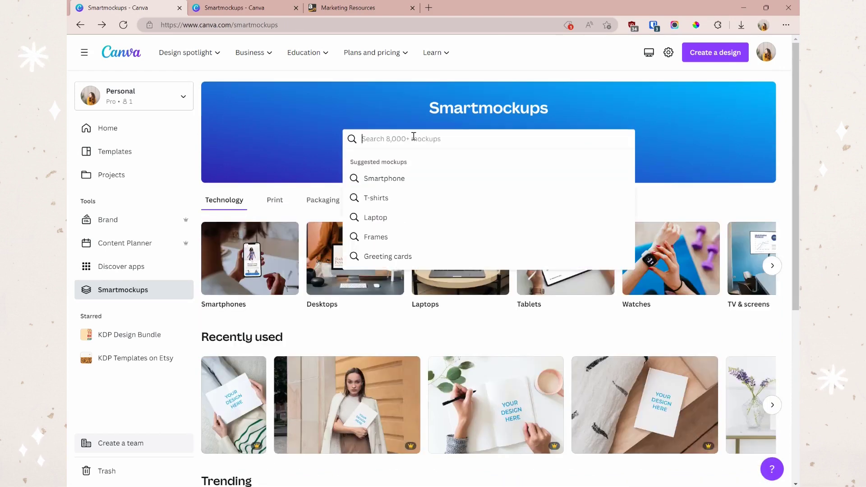
type("paper")
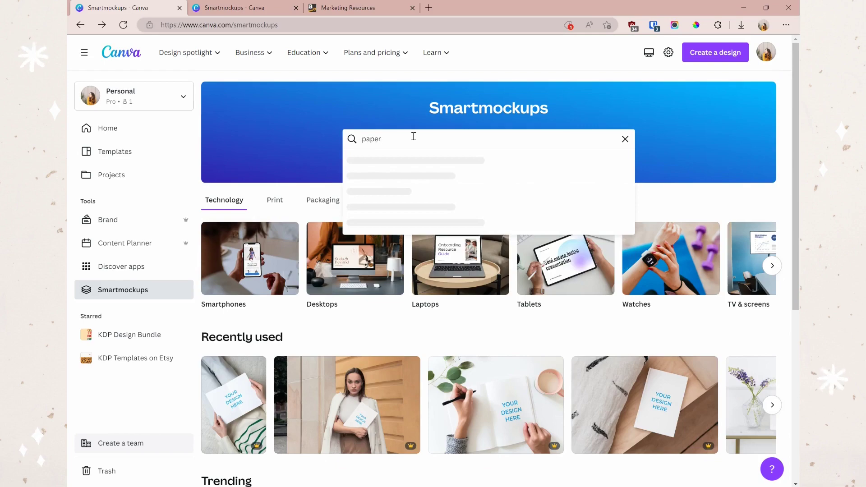
left_click(382, 164)
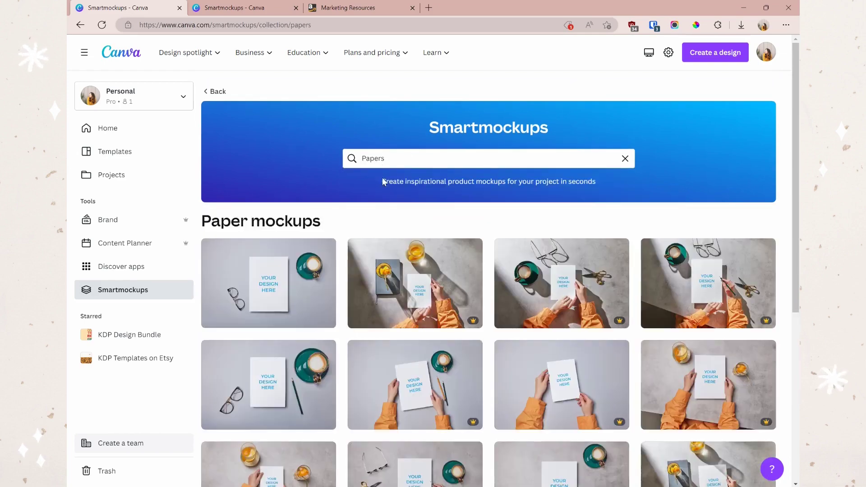
Examine the Paper mockups for a folded sheet that can pass as an open book spread.
scroll(451, 197, "down", 8)
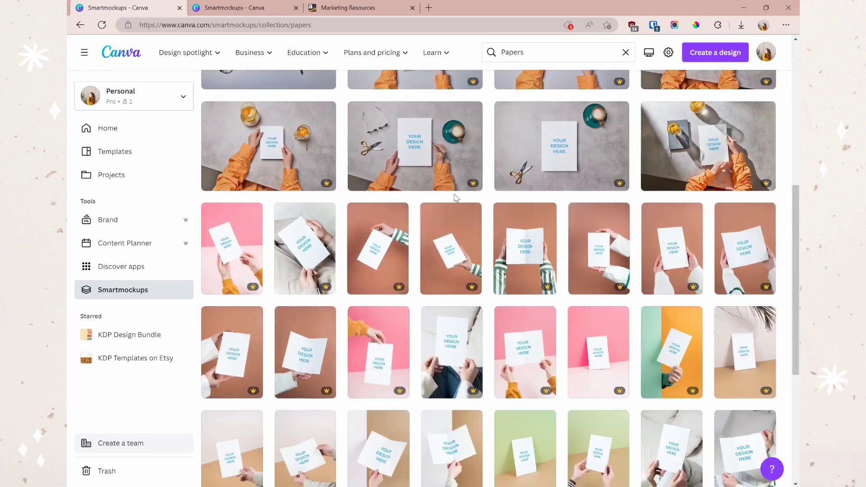
scroll(456, 197, "down", 10)
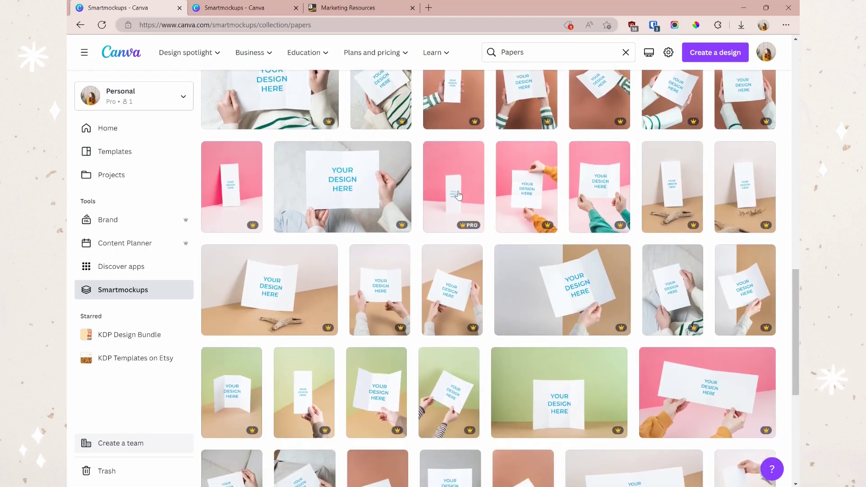
scroll(458, 195, "down", 5)
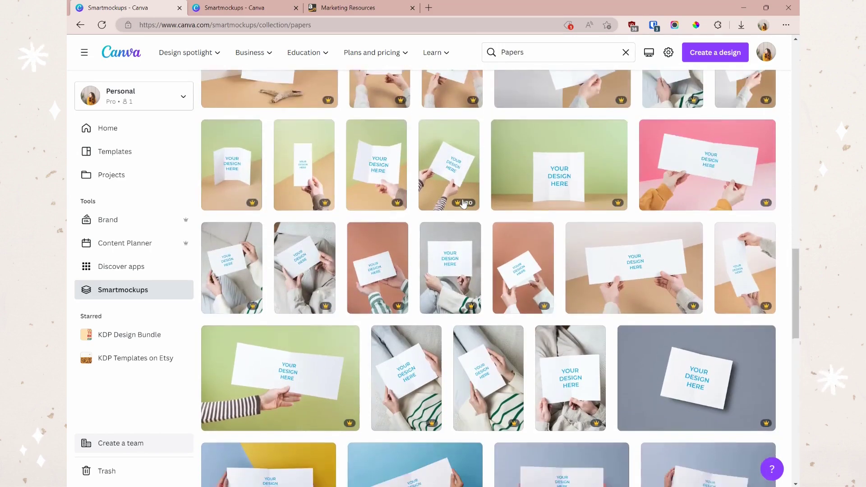
scroll(464, 204, "down", 2)
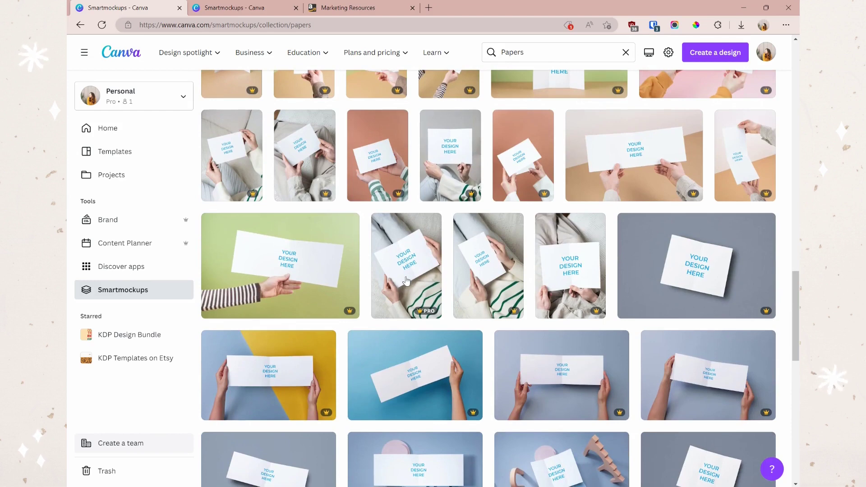
scroll(406, 281, "down", 9)
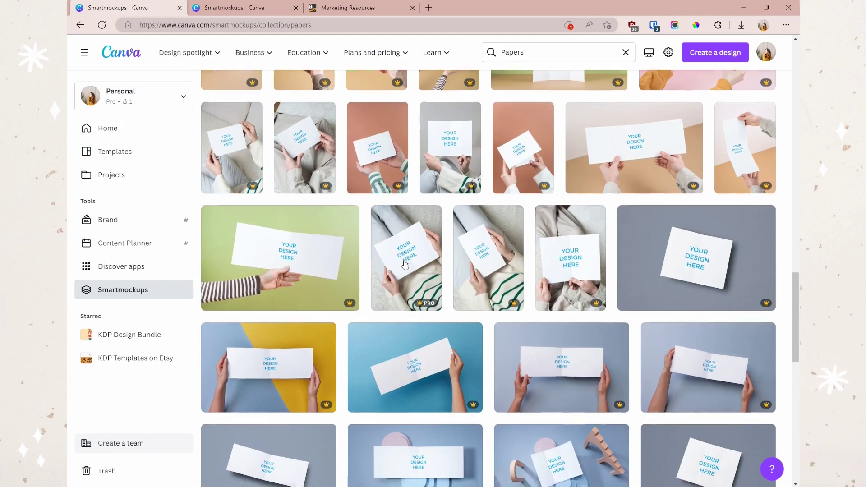
scroll(468, 188, "down", 5)
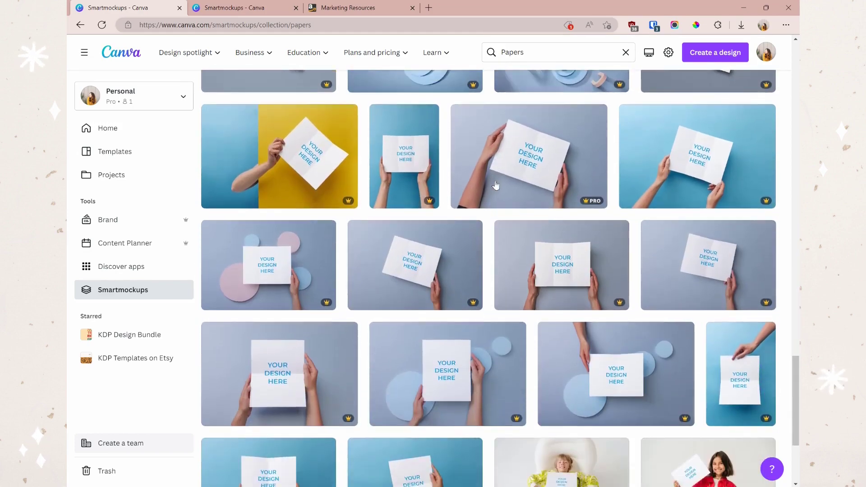
scroll(391, 176, "down", 2)
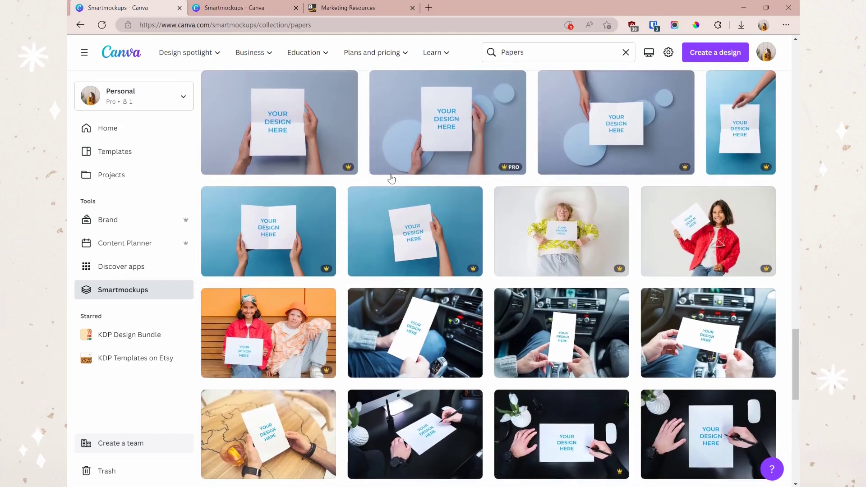
scroll(433, 316, "down", 2)
scroll(437, 331, "down", 5)
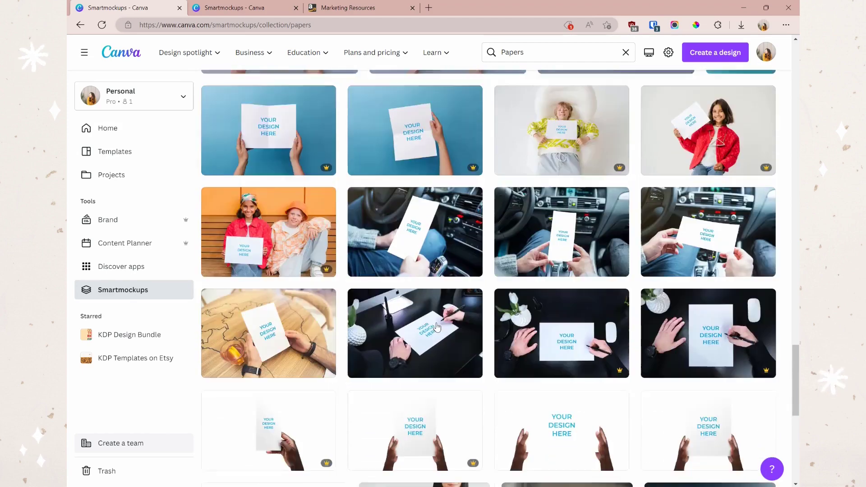
scroll(437, 325, "down", 2)
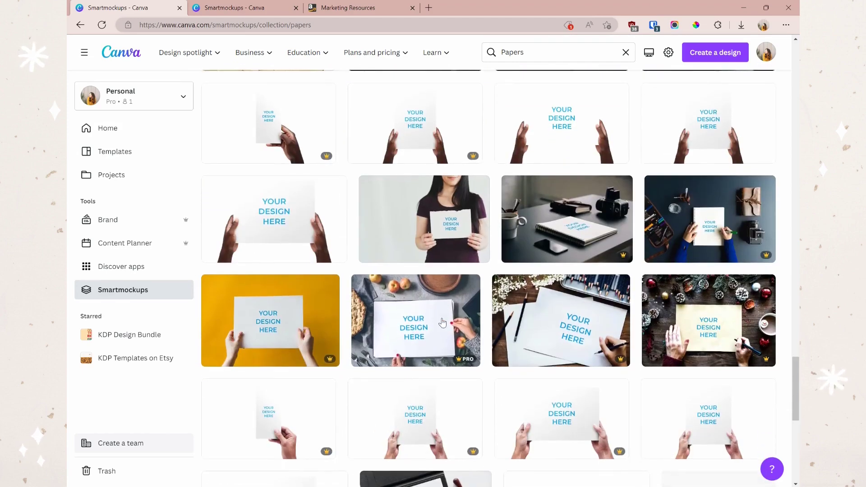
scroll(449, 316, "down", 2)
scroll(450, 319, "down", 2)
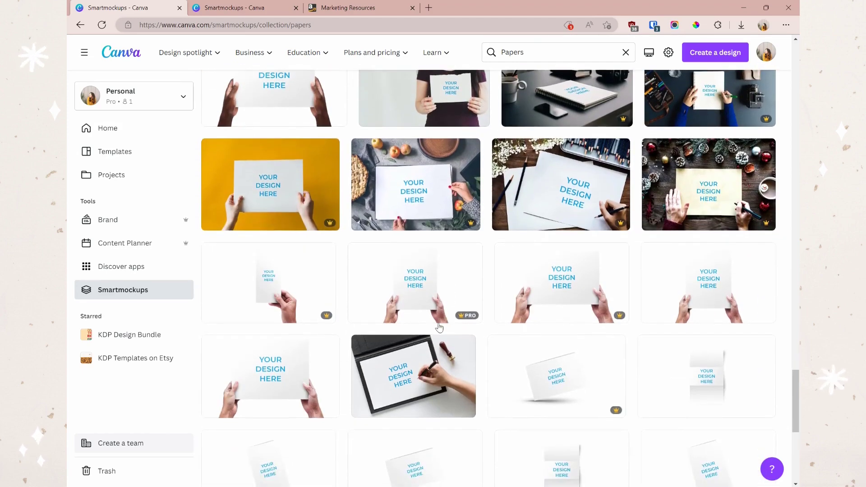
scroll(494, 243, "down", 3)
scroll(497, 243, "down", 3)
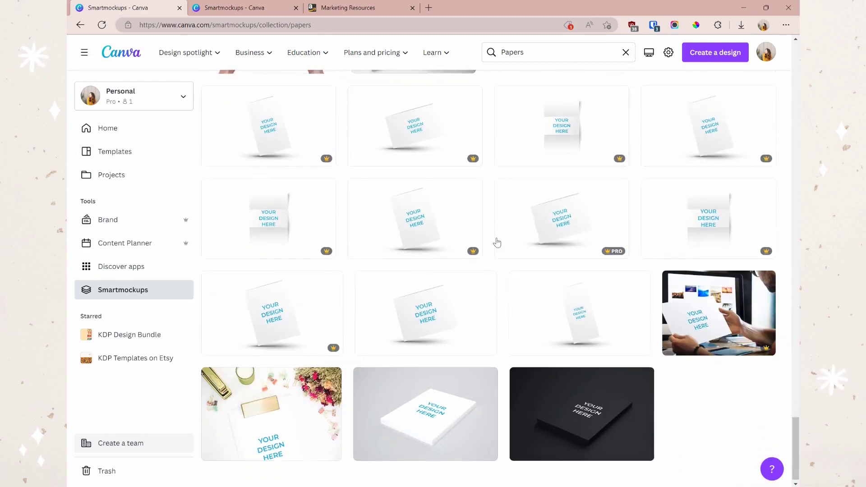
scroll(501, 315, "up", 4)
scroll(503, 331, "up", 10)
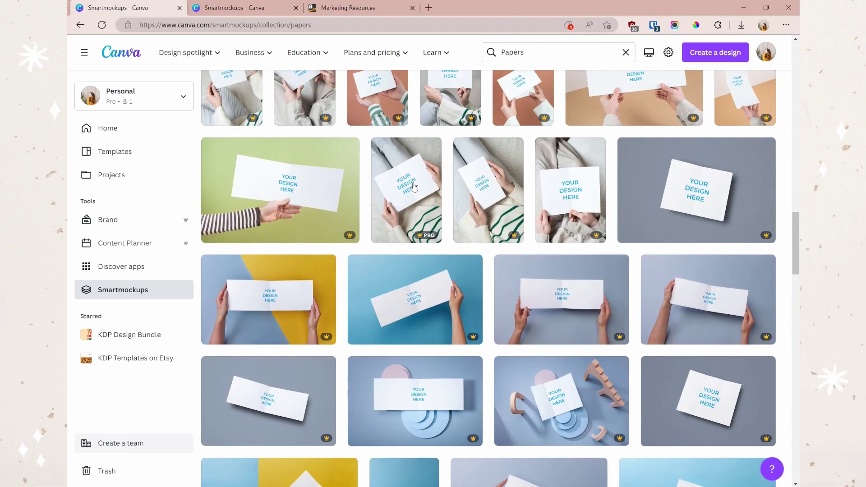
Open the tilted folded-paper mockup with the green-striped sweater and apply page 1 of Copy of KDP Cover Template - 6x9 - Fitness Journal.
left_click(415, 187)
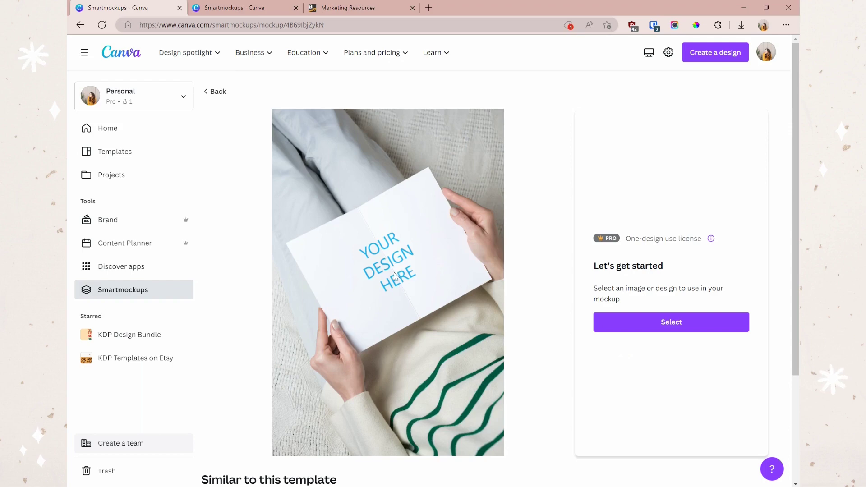
left_click(641, 319)
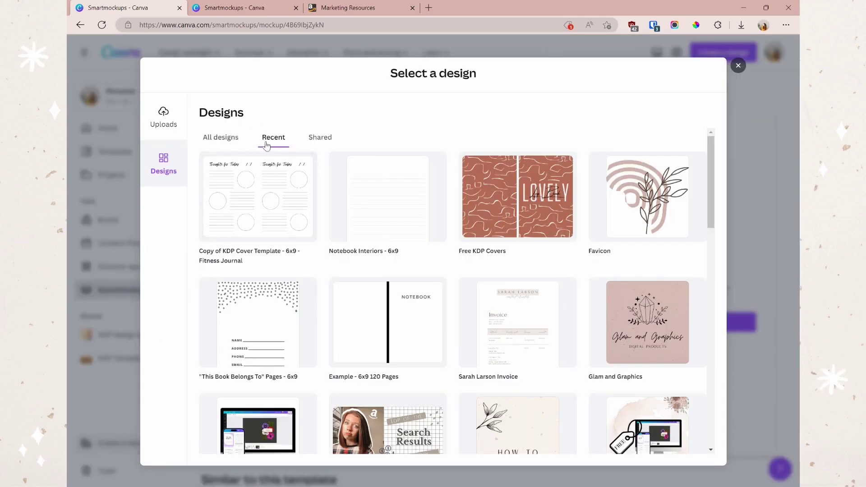
left_click(269, 178)
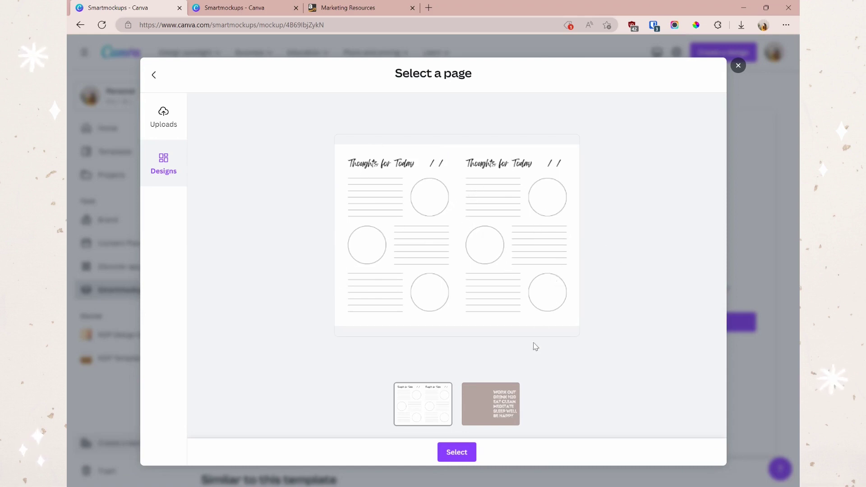
left_click(461, 457)
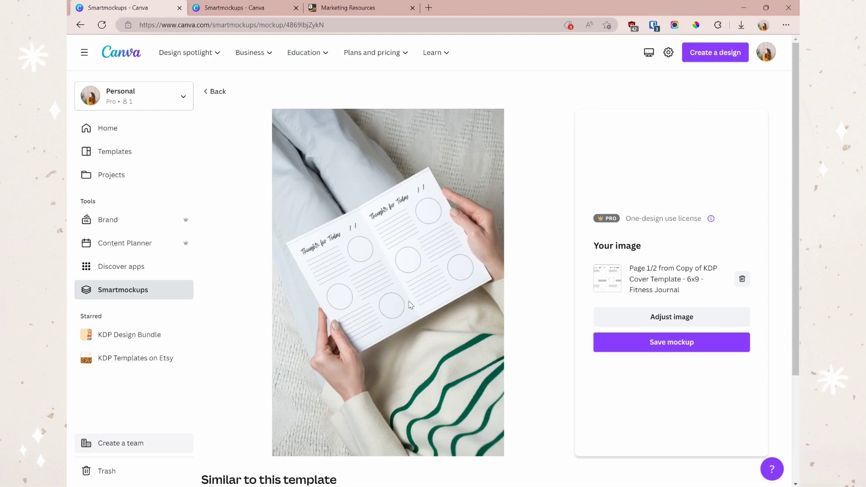
Set the journal spread's image sizing to Fill and save the adjustments.
left_click(684, 315)
left_click(657, 245)
left_click(648, 264)
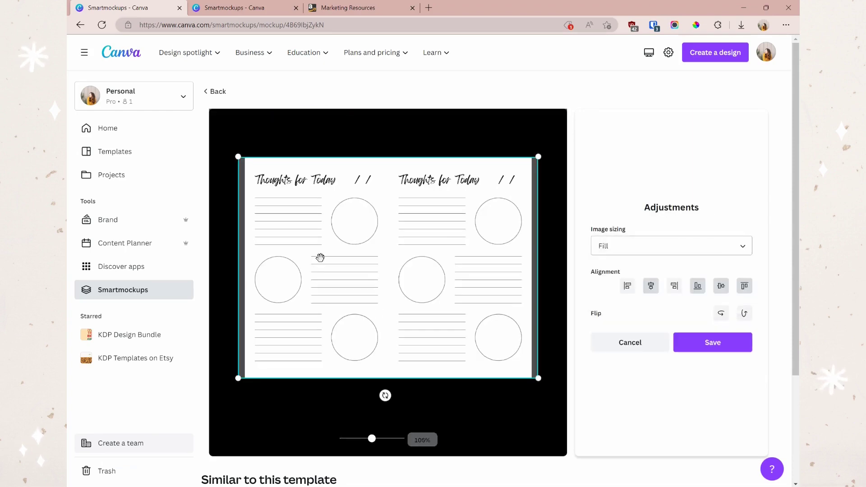
left_click(695, 343)
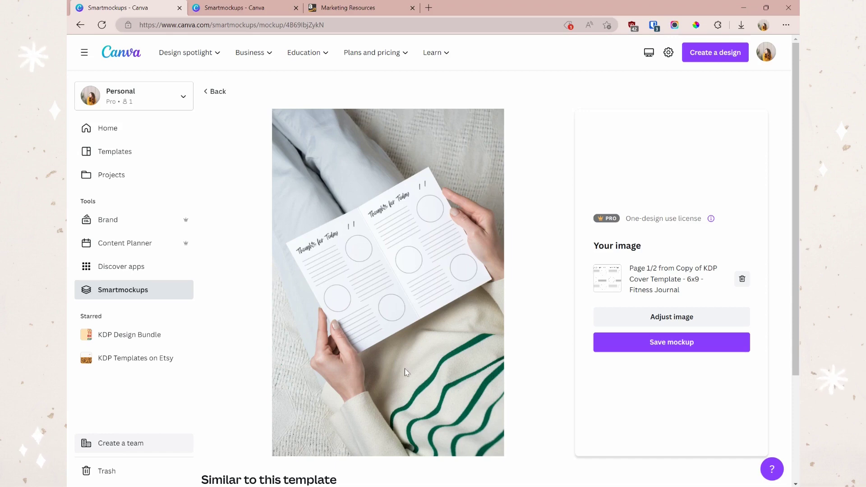
Save the finished journal spread mockup and return to the Print categories of Smartmockups.
left_click(656, 351)
left_click(167, 295)
left_click(274, 200)
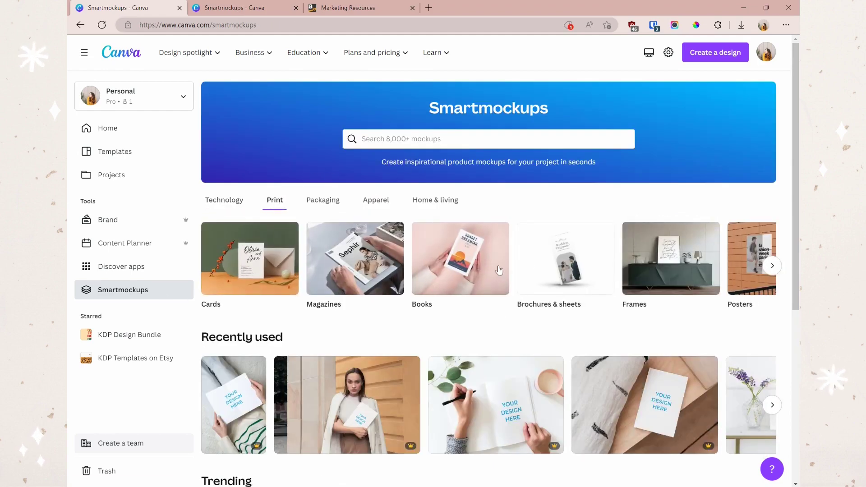
Examine the Smartmockups categories under Print, Packaging, Apparel, Home & living and Technology.
left_click(773, 266)
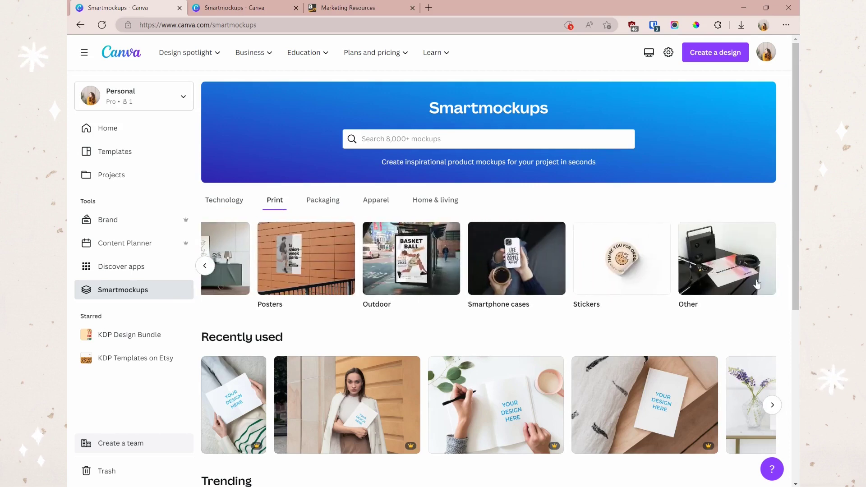
left_click(207, 269)
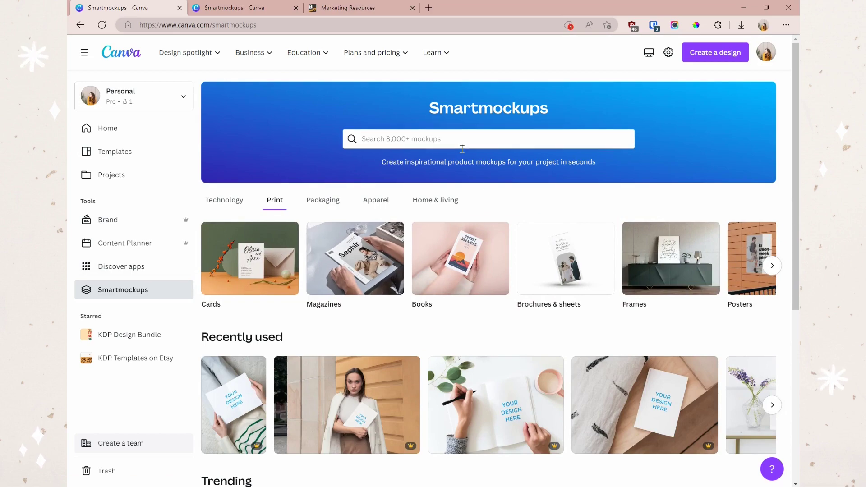
scroll(522, 254, "down", 5)
scroll(523, 269, "up", 5)
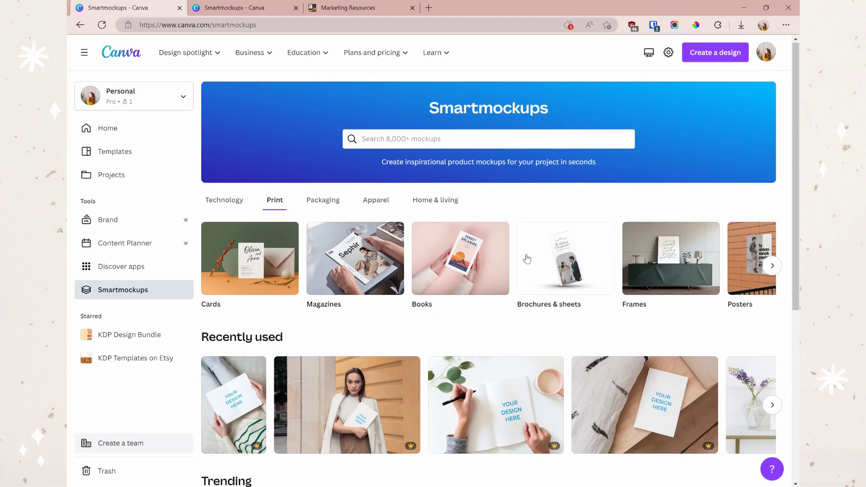
left_click(225, 204)
left_click(318, 201)
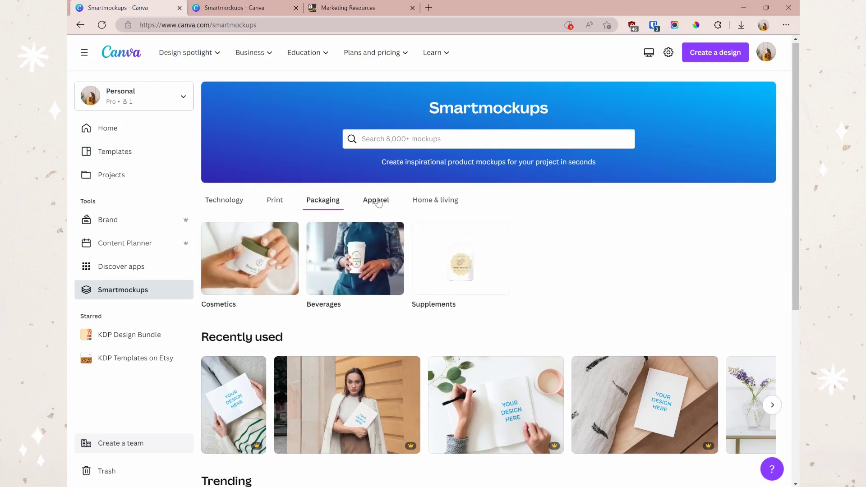
left_click(377, 202)
left_click(425, 201)
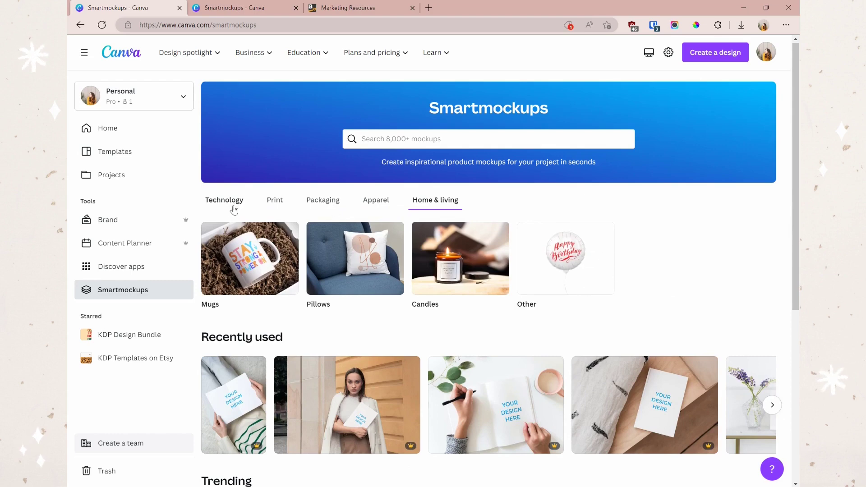
left_click(237, 207)
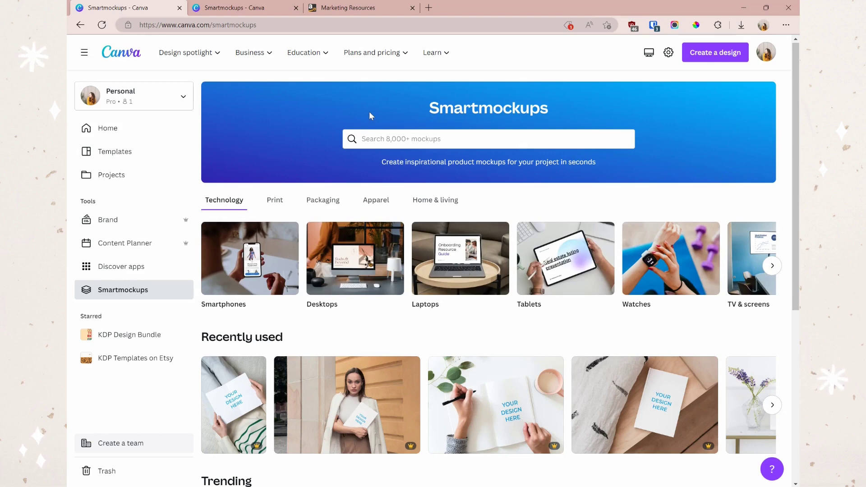
Switch to the Kindle Direct Publishing Marketing Resources page and choose Amazon.com as the A+ Content marketplace.
left_click(372, 52)
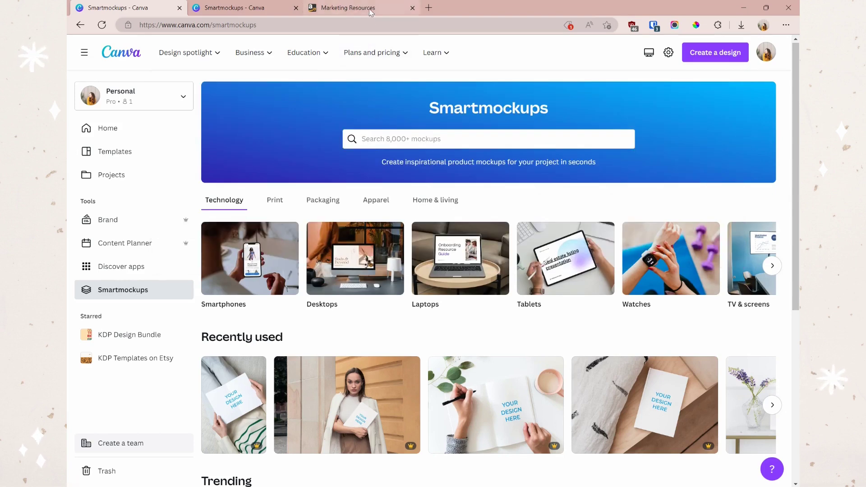
left_click(371, 8)
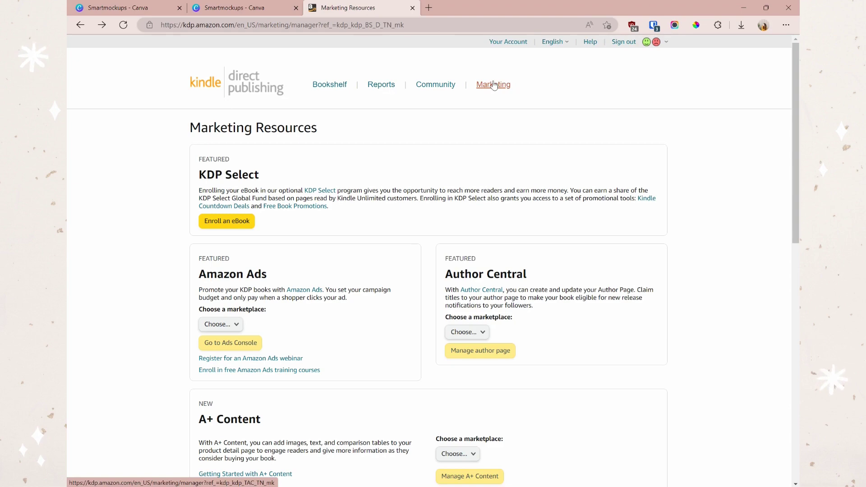
scroll(462, 153, "down", 2)
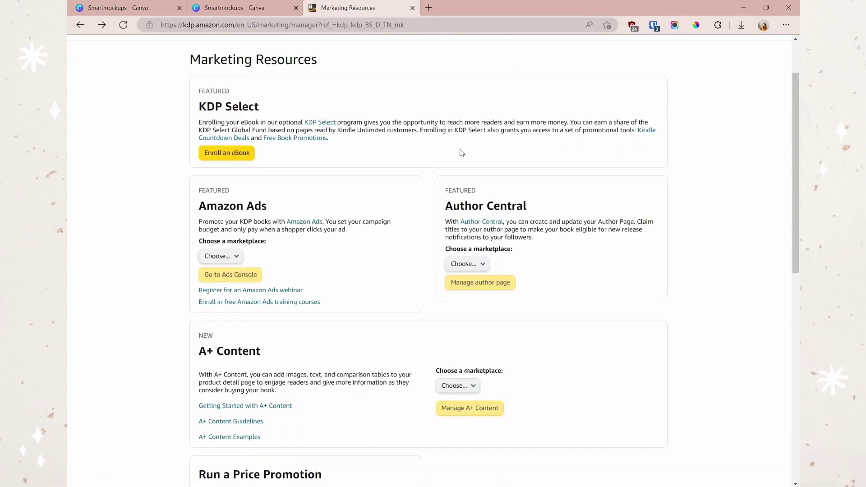
scroll(225, 317, "down", 2)
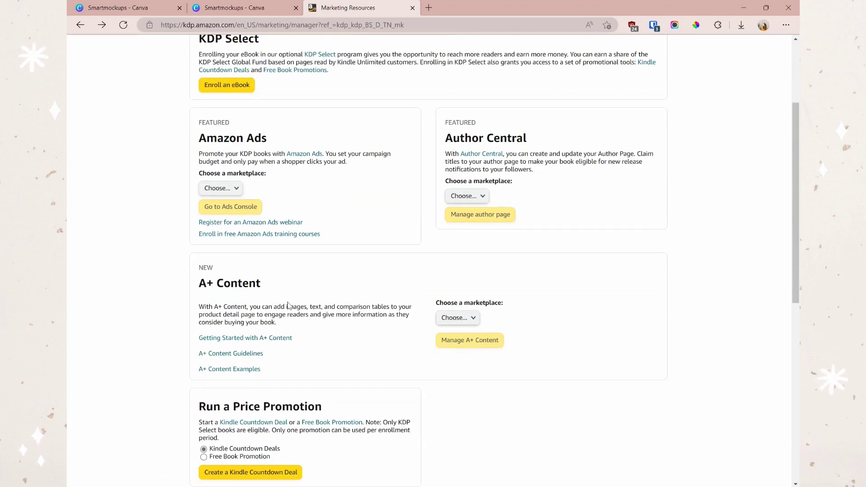
left_click(457, 318)
left_click(458, 326)
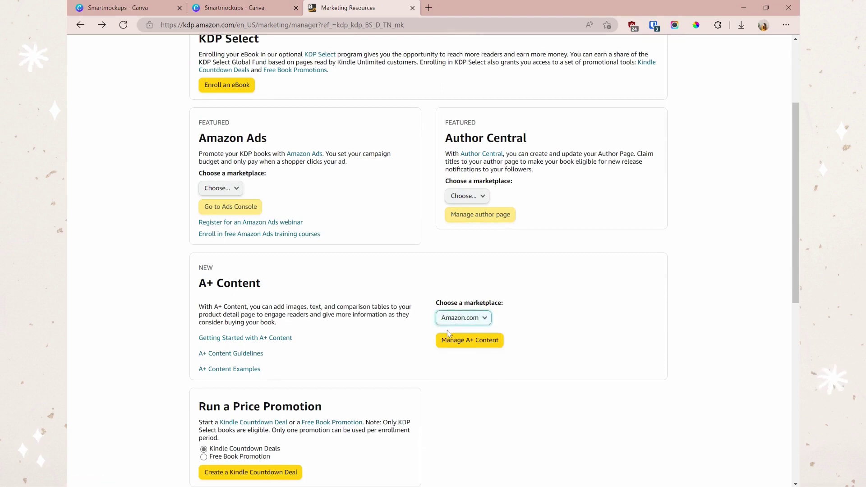